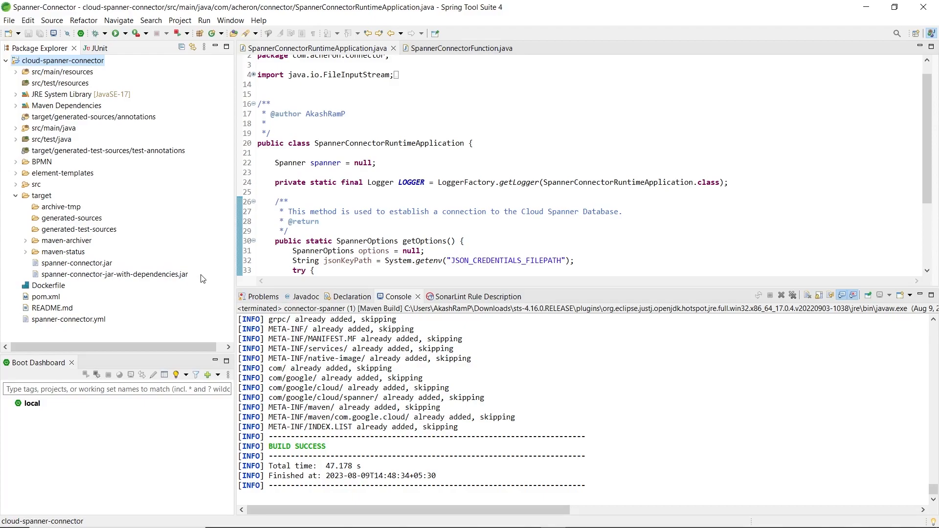
# Step: Switch to the command prompt window with the docker build and compose output
pyautogui.hotkey('alt', 'Tab')
pyautogui.press('Tab')
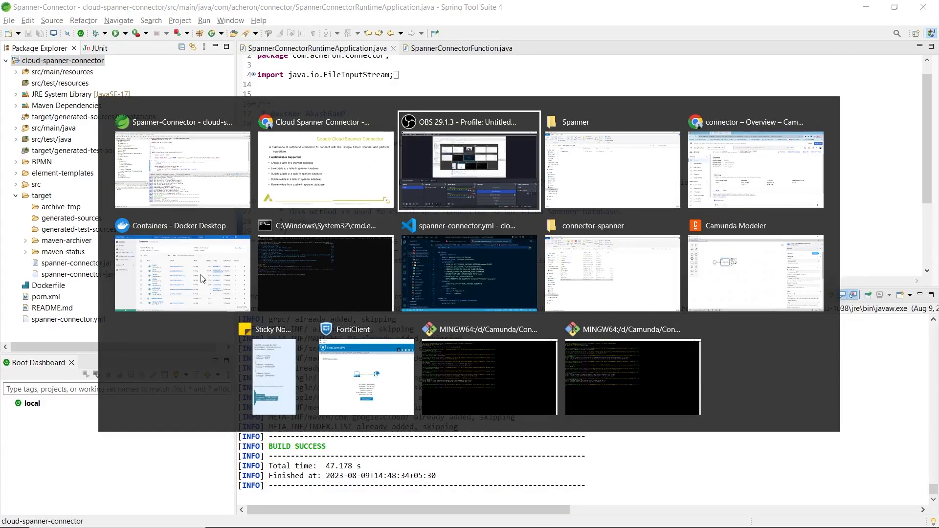
pyautogui.click(331, 299)
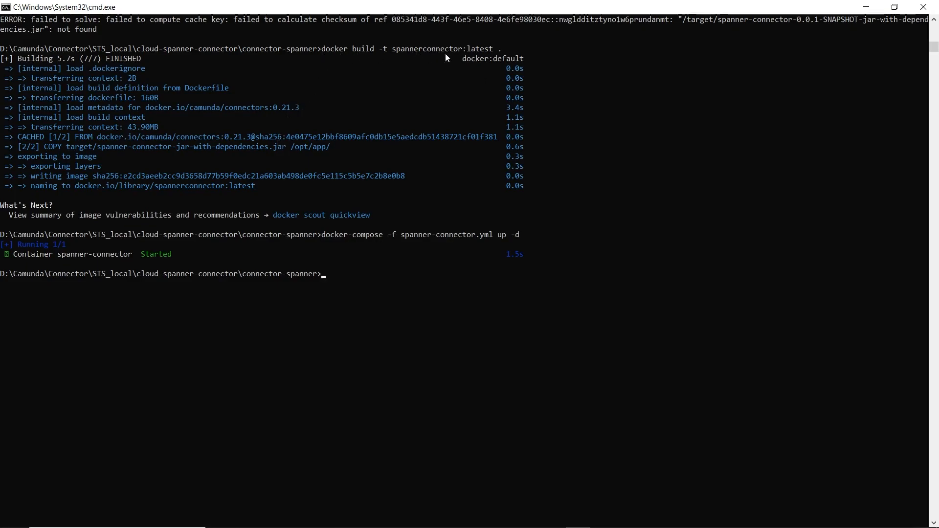
# Step: Switch to Docker Desktop and review the running containers and the local images list
pyautogui.hotkey('alt', 'Tab')
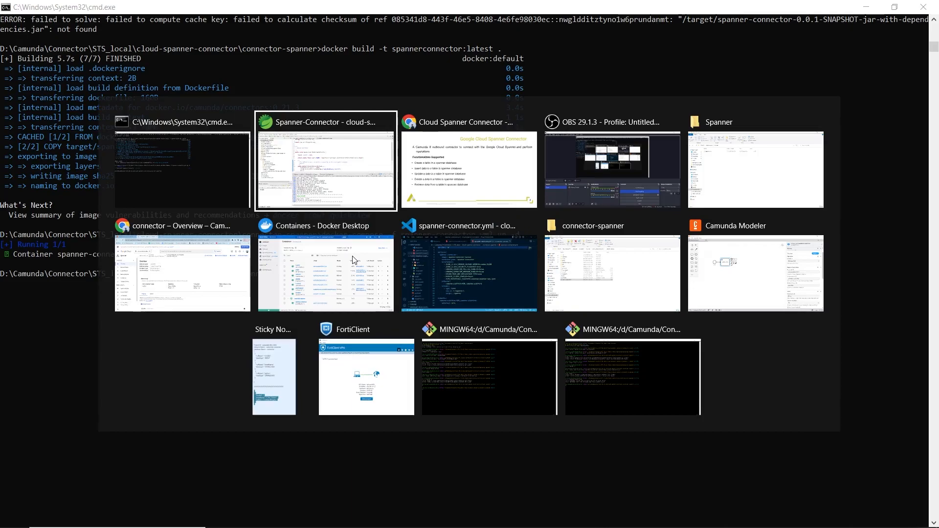
pyautogui.click(339, 276)
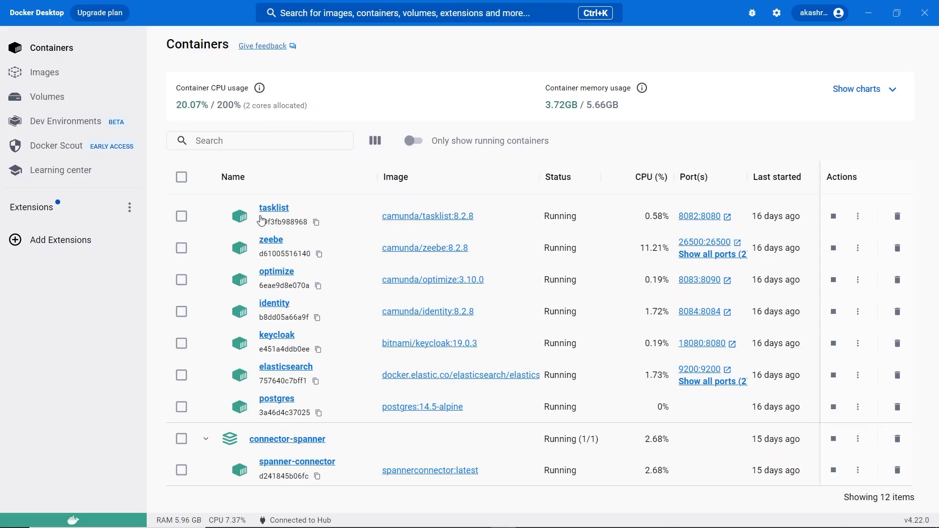
pyautogui.click(45, 72)
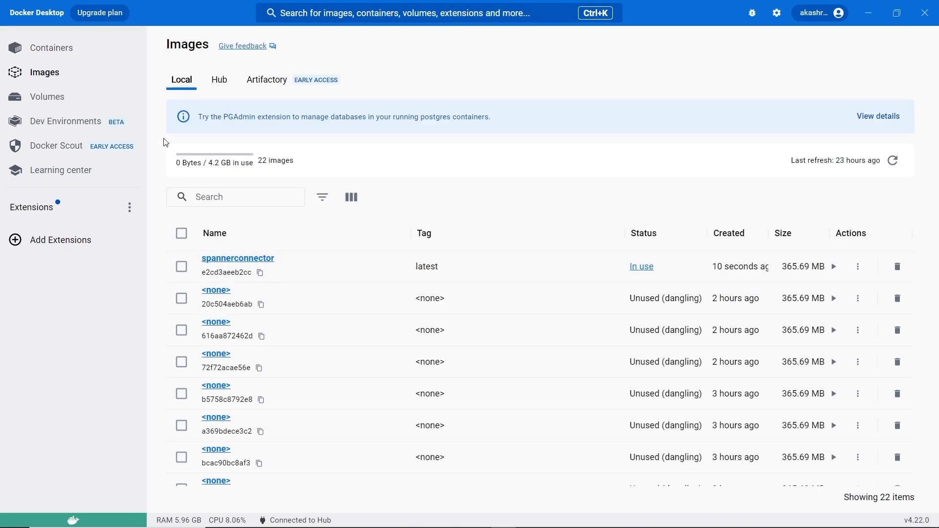
pyautogui.hotkey('alt', 'Tab')
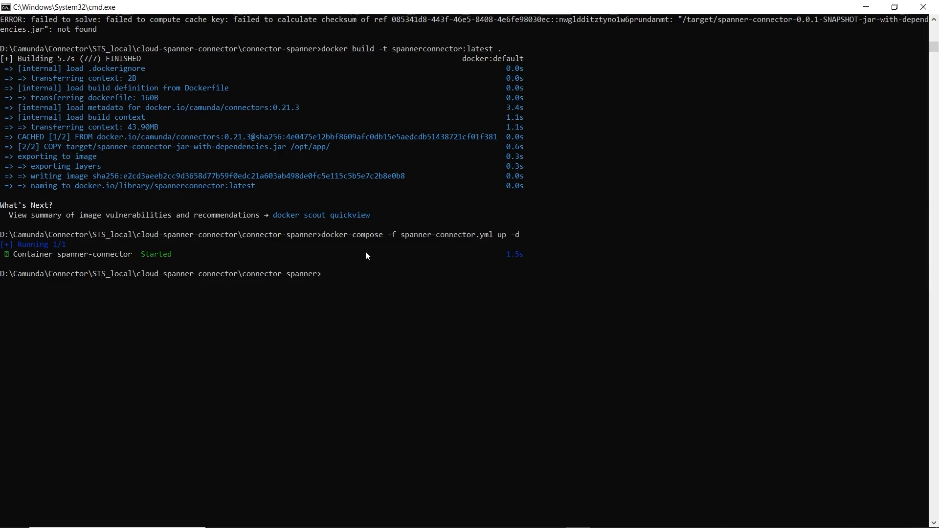
# Step: Review the spanner-connector.yml compose settings and the C:\Spanner folder holding the key file
pyautogui.moveTo(627, 522)
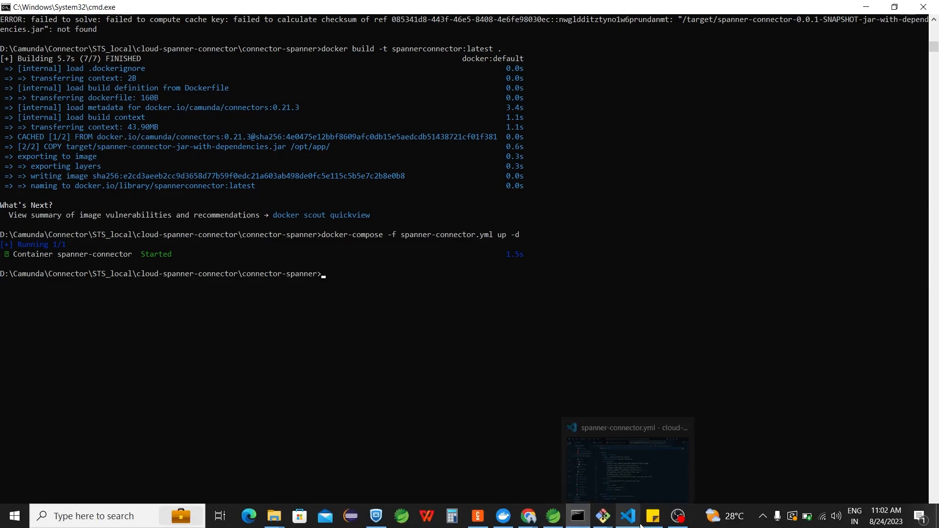
pyautogui.click(635, 448)
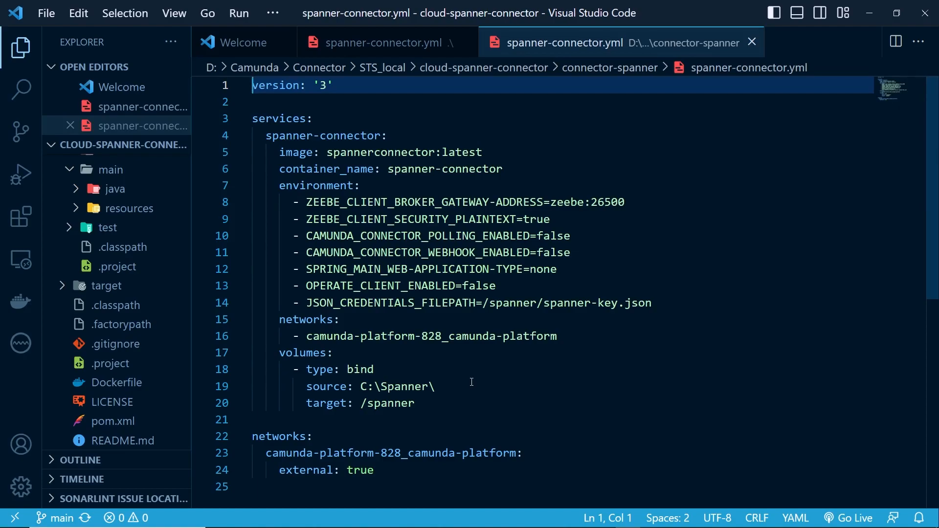
pyautogui.moveTo(313, 523)
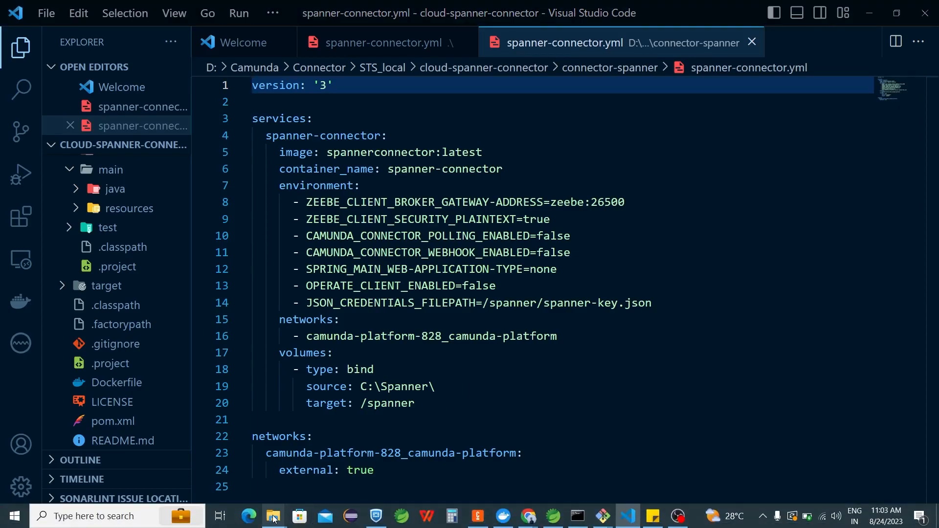
pyautogui.moveTo(272, 516)
pyautogui.click(245, 475)
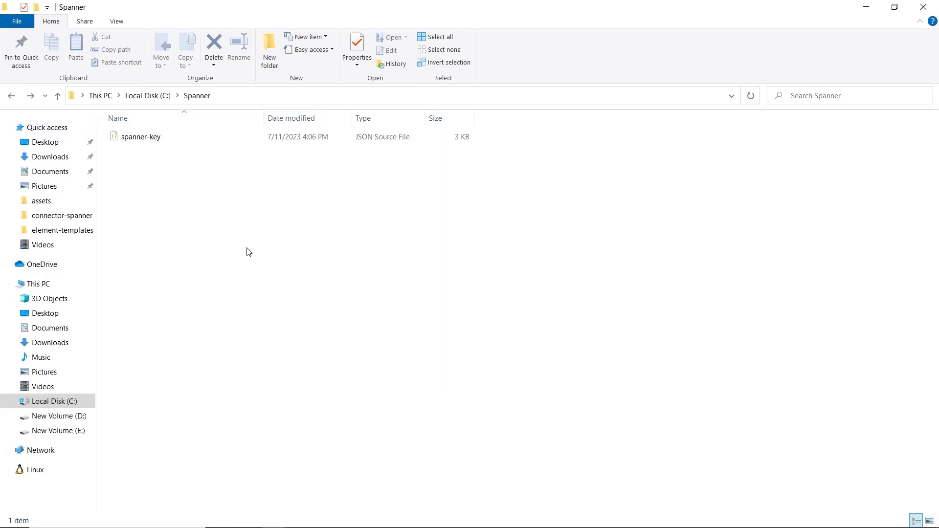
pyautogui.hotkey('alt', 'Tab')
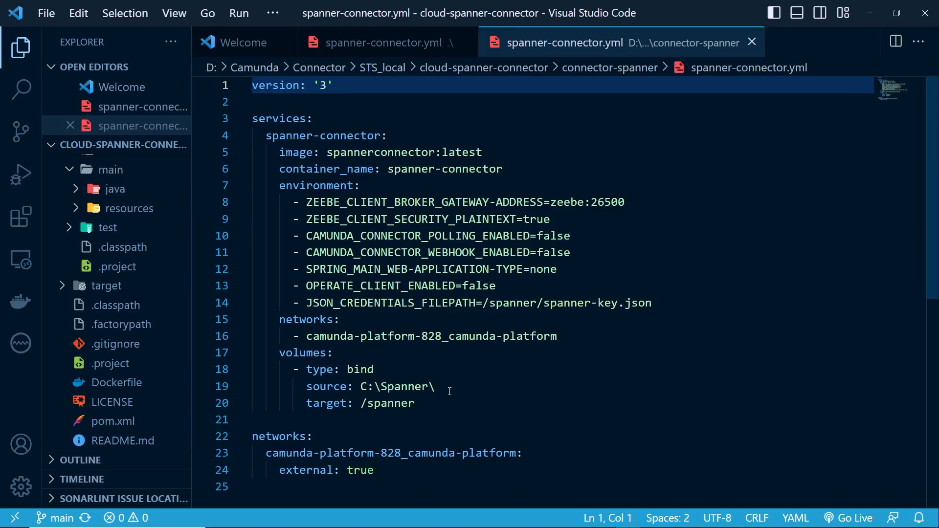
pyautogui.hotkey('alt', 'Tab')
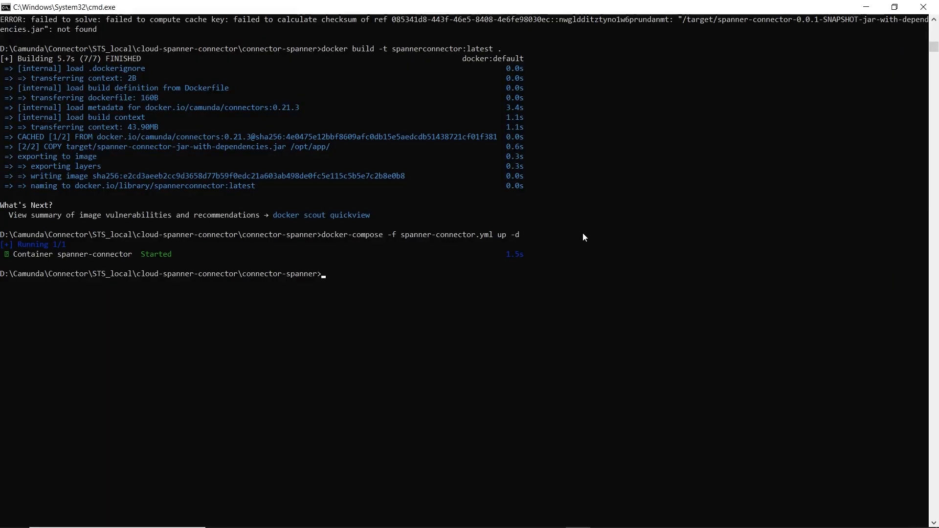
# Step: Switch to the presentation and advance to the Spanner Connection slide, then leave the slideshow
pyautogui.hotkey('alt', 'Tab')
pyautogui.hotkey('alt', 'Tab')
pyautogui.hotkey('alt', 'Tab')
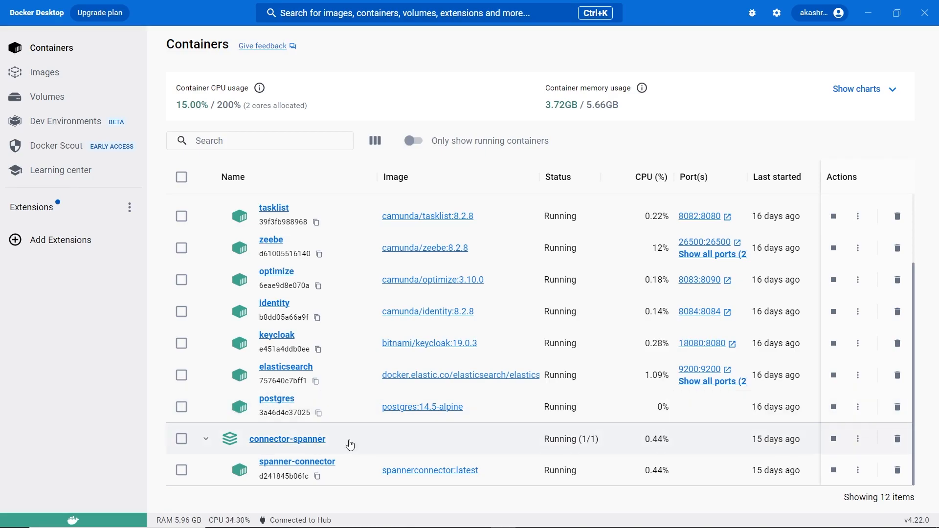
pyautogui.hotkey('alt', 'Tab')
pyautogui.hotkey('alt', 'Tab')
pyautogui.hotkey('alt', 'Tab')
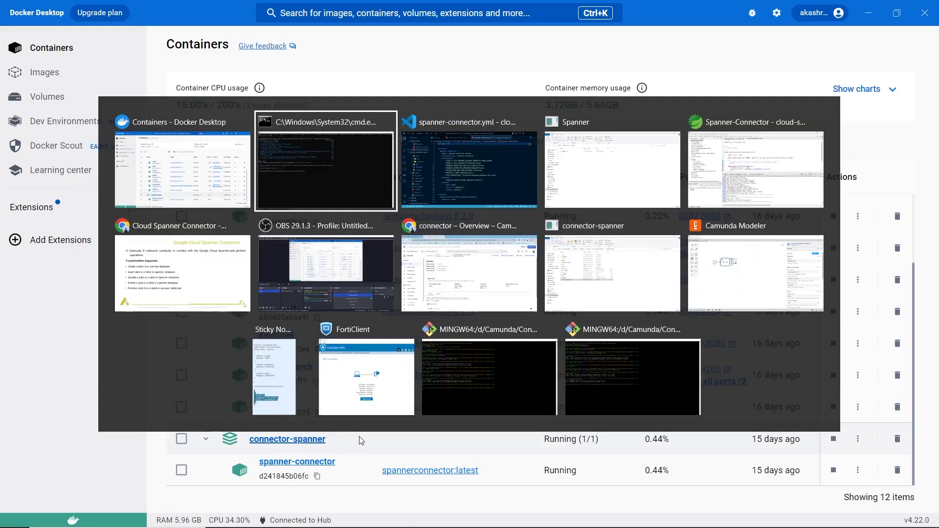
pyautogui.hotkey('alt', 'Tab')
pyautogui.hotkey('alt', 'Tab')
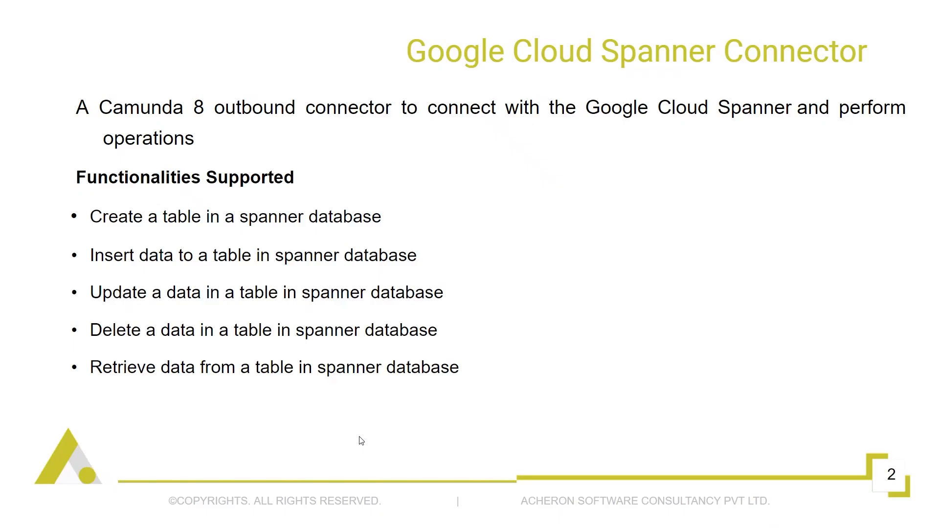
pyautogui.press('Right')
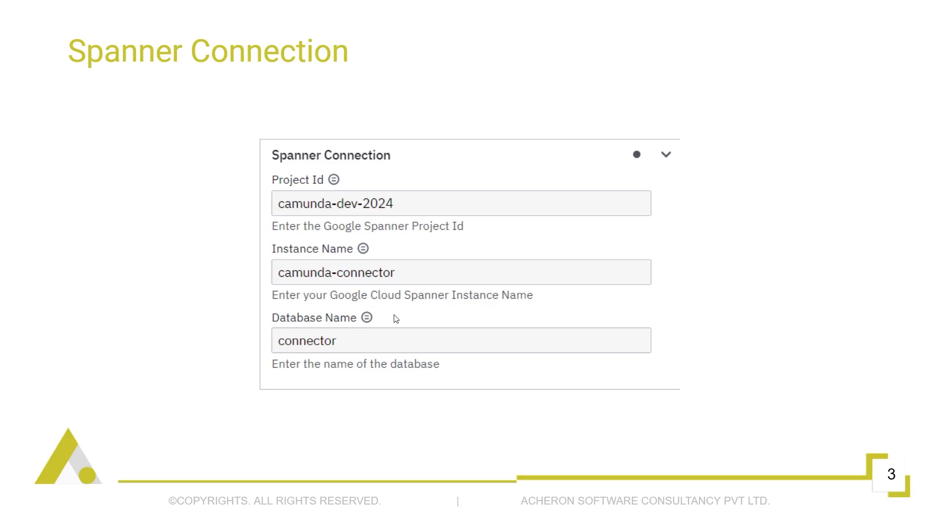
pyautogui.press('Escape')
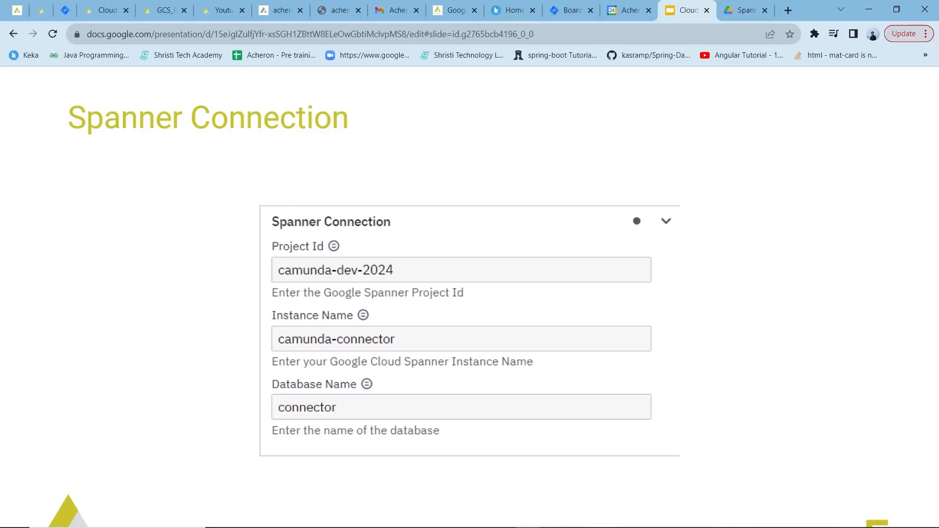
# Step: Open the Google Cloud Spanner console and navigate to the Camunda-Connector instance's connector database
pyautogui.hotkey('alt', 'Tab')
pyautogui.hotkey('alt', 'Tab')
pyautogui.hotkey('alt', 'Tab')
pyautogui.hotkey('alt', 'Tab')
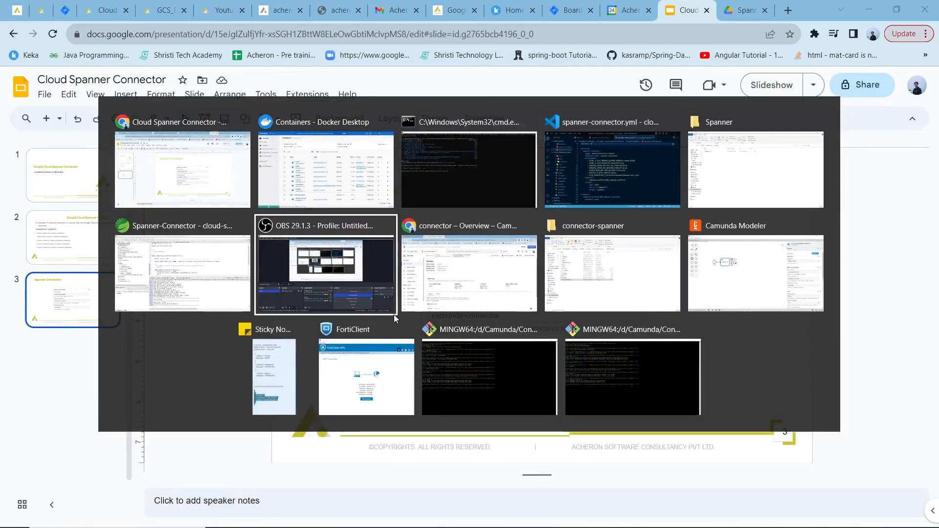
pyautogui.hotkey('alt', 'Tab')
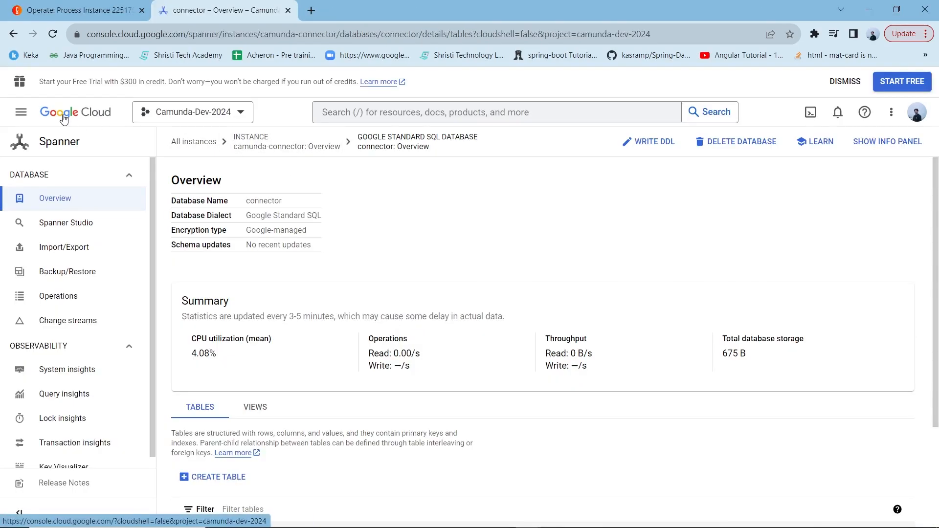
pyautogui.click(56, 143)
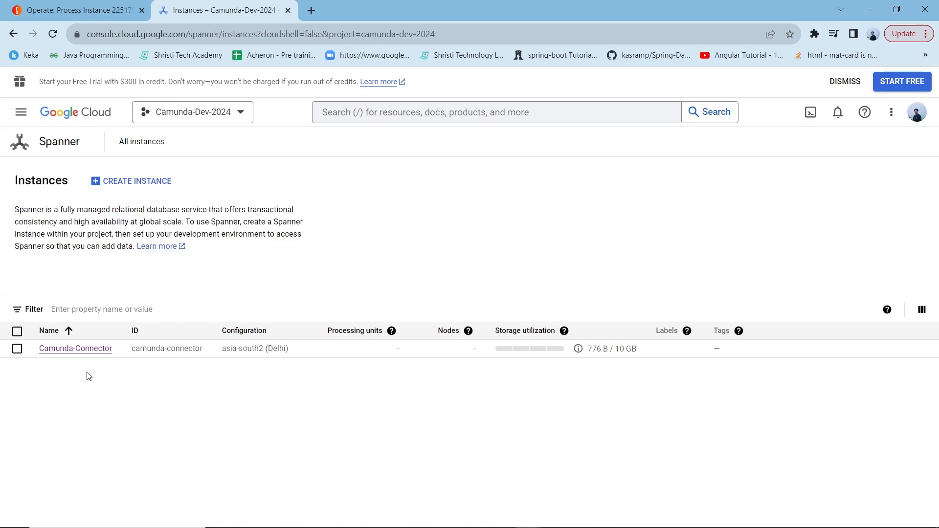
pyautogui.click(77, 348)
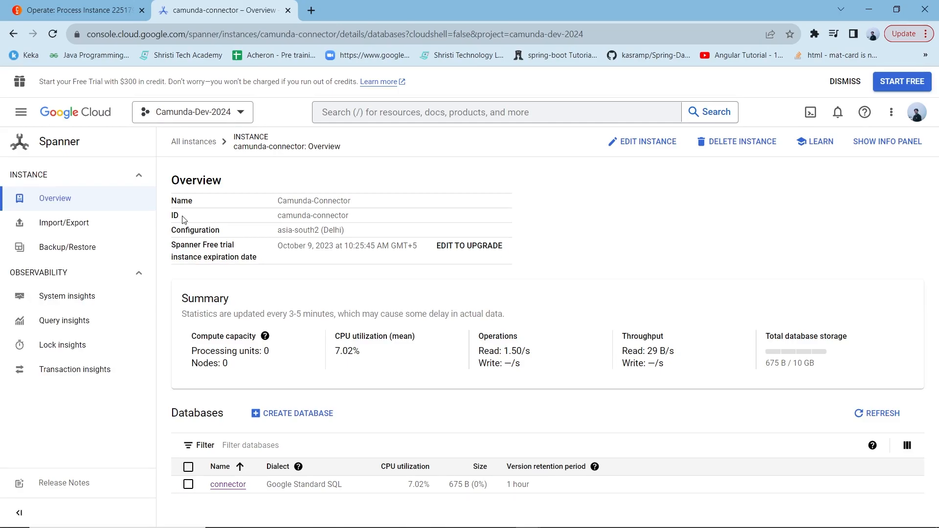
pyautogui.click(239, 486)
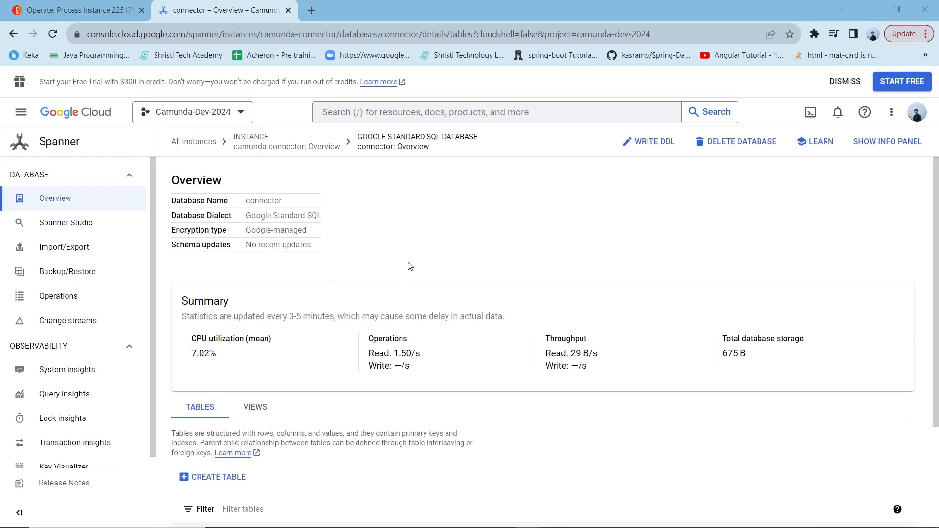
# Step: Compare the connection values on the Spanner Connection slide with the database in the console
pyautogui.hotkey('alt', 'Tab')
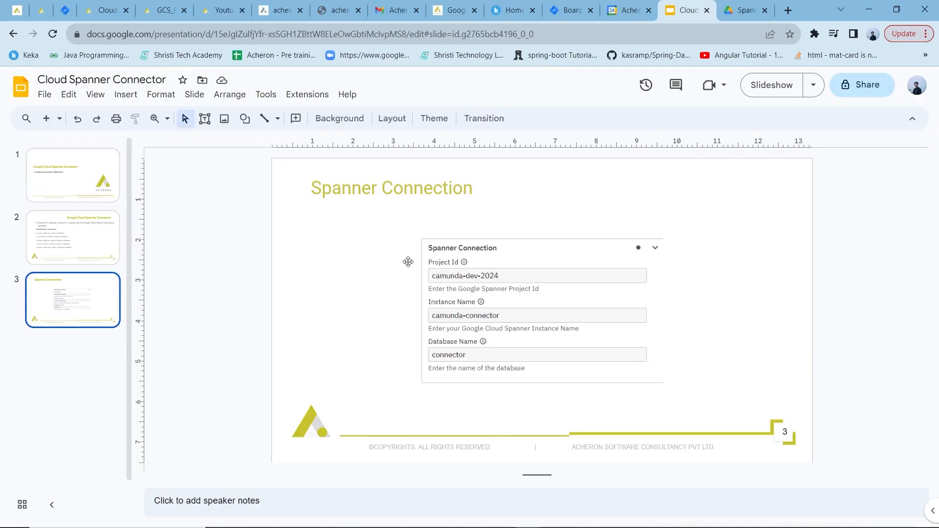
pyautogui.hotkey('alt', 'Tab')
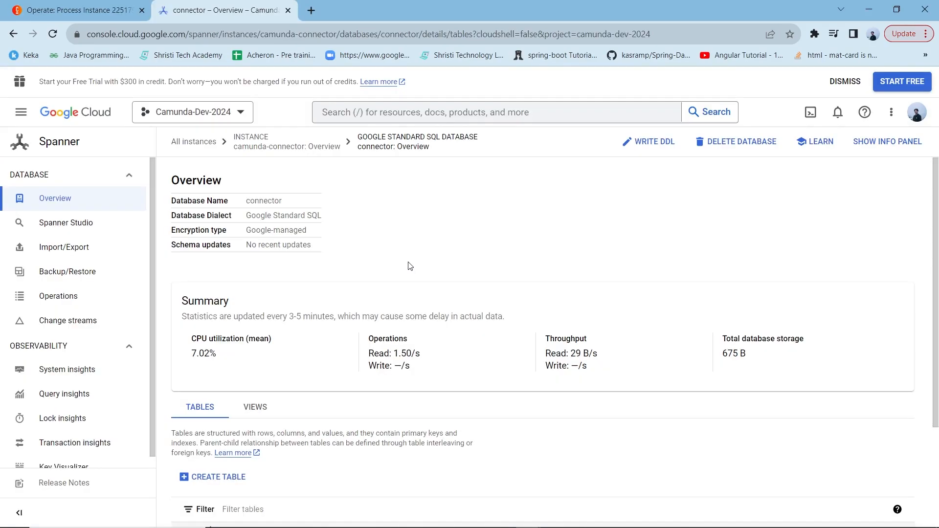
pyautogui.hotkey('alt', 'Tab')
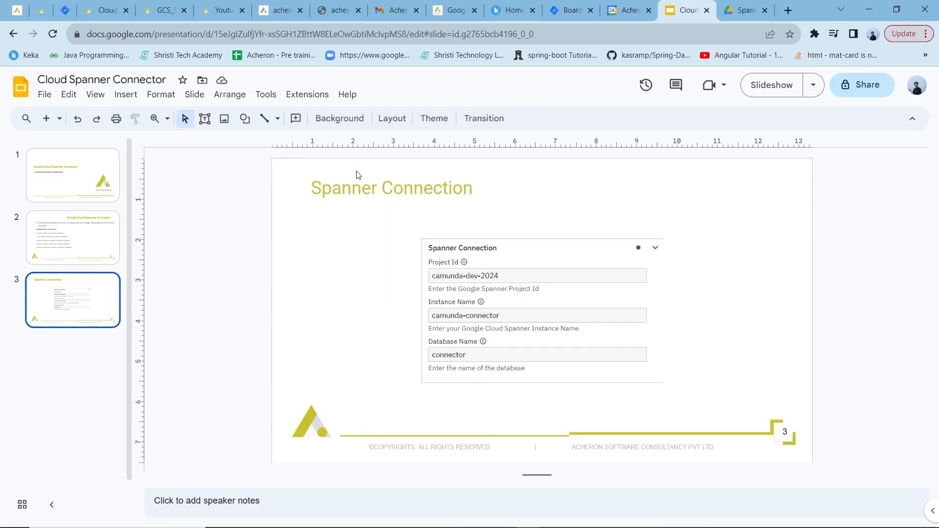
pyautogui.click(766, 84)
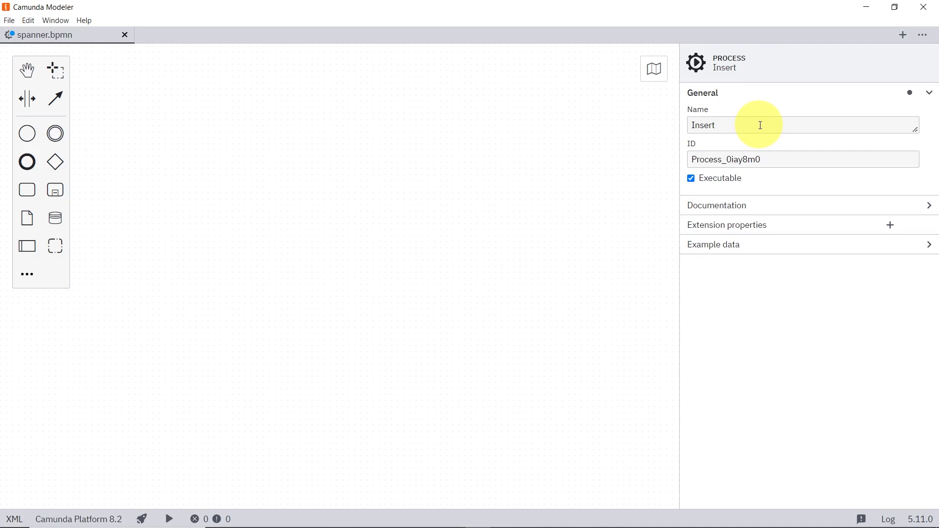
# Step: Place a start event on the BPMN canvas and name it Start
pyautogui.moveTo(31, 135); pyautogui.dragTo(147, 155)
pyautogui.click(710, 127)
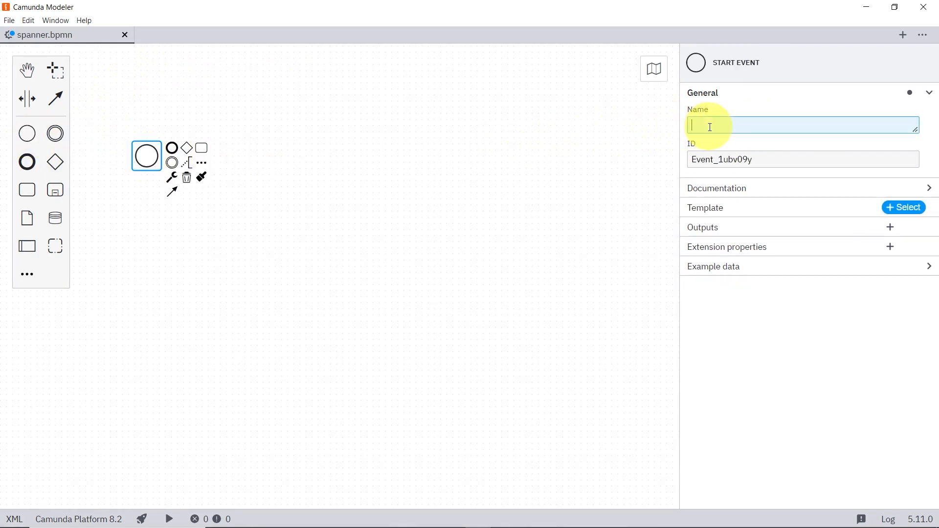
pyautogui.write('Start')
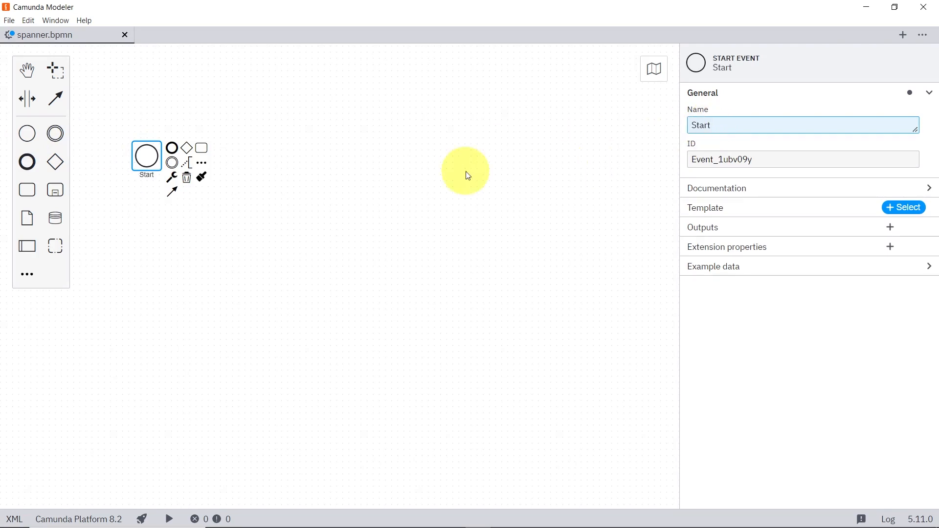
# Step: Append a task after the start event and change it to a Google Cloud Spanner Connector
pyautogui.click(201, 148)
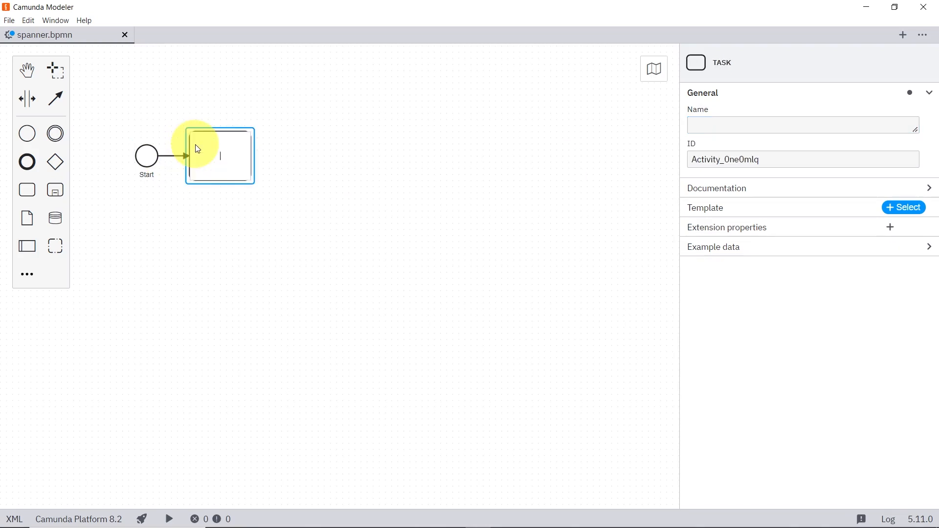
pyautogui.click(266, 161)
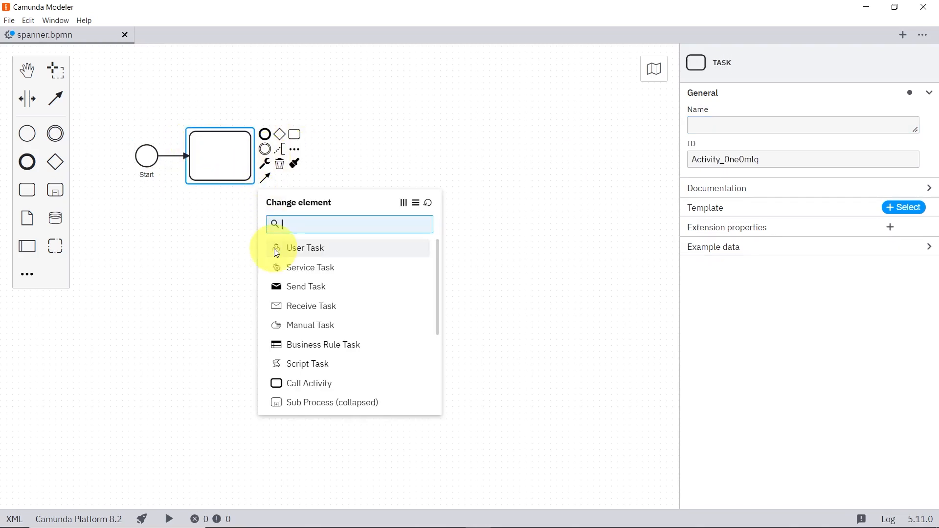
pyautogui.scroll(-3, 323, 298)
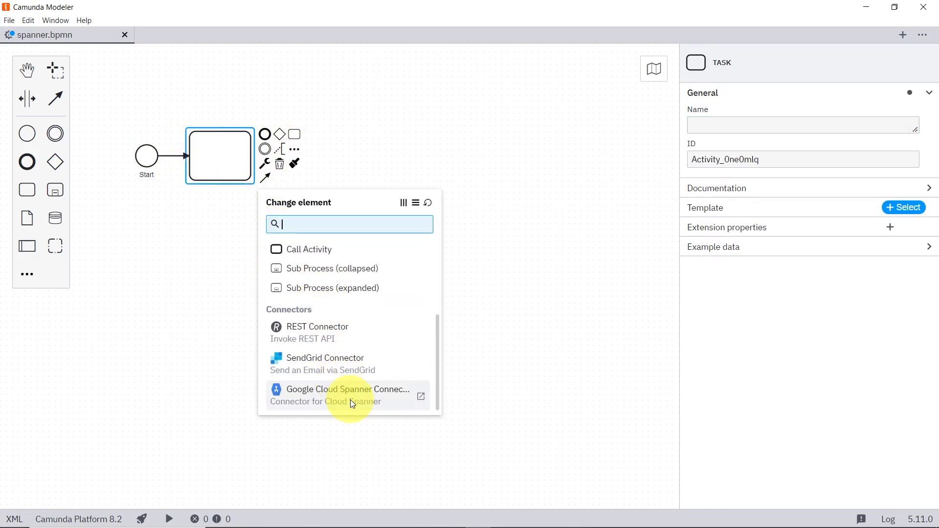
pyautogui.click(357, 390)
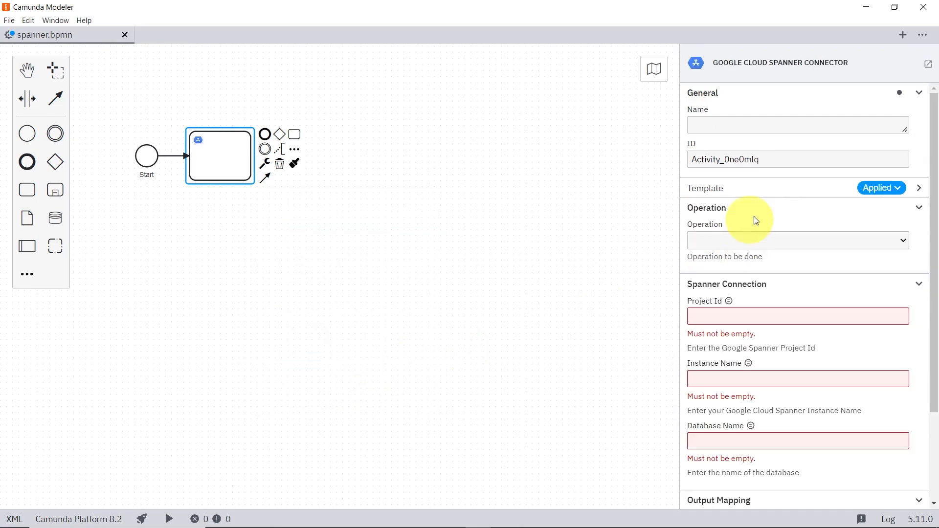
# Step: Name the connector task Insert Data and set its operation to Insert Data
pyautogui.click(758, 122)
pyautogui.write('Insert Data')
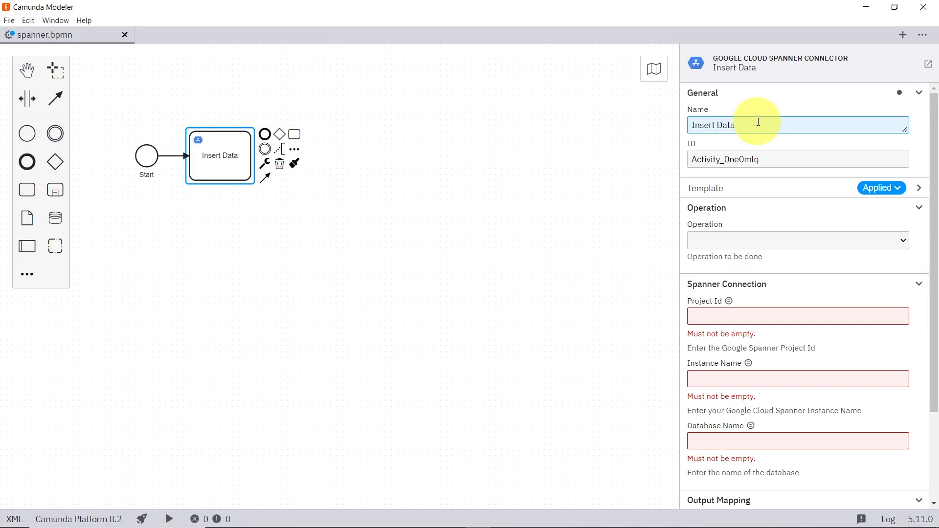
pyautogui.click(756, 240)
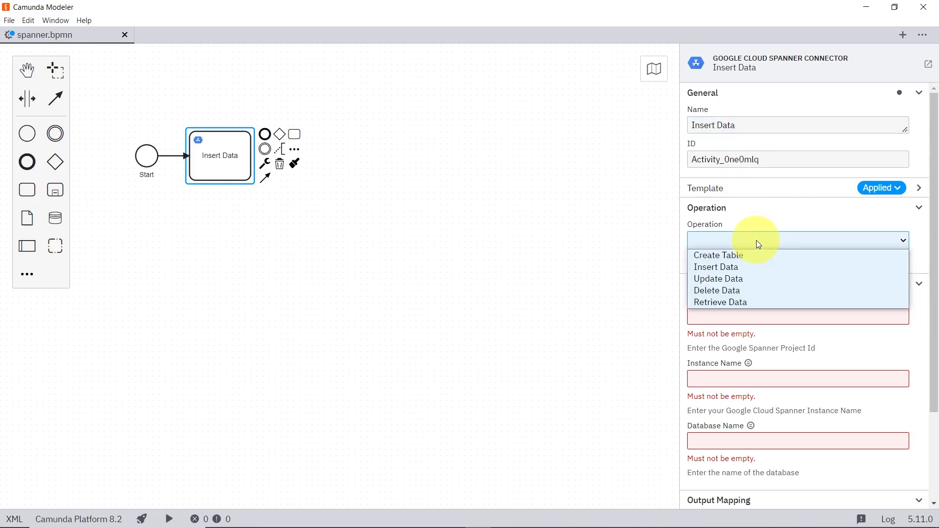
pyautogui.click(751, 266)
# Step: Confirm the Insert Data operation and paste camunda-dev-2024 as the Project Id
pyautogui.click(752, 313)
pyautogui.press('super+v')
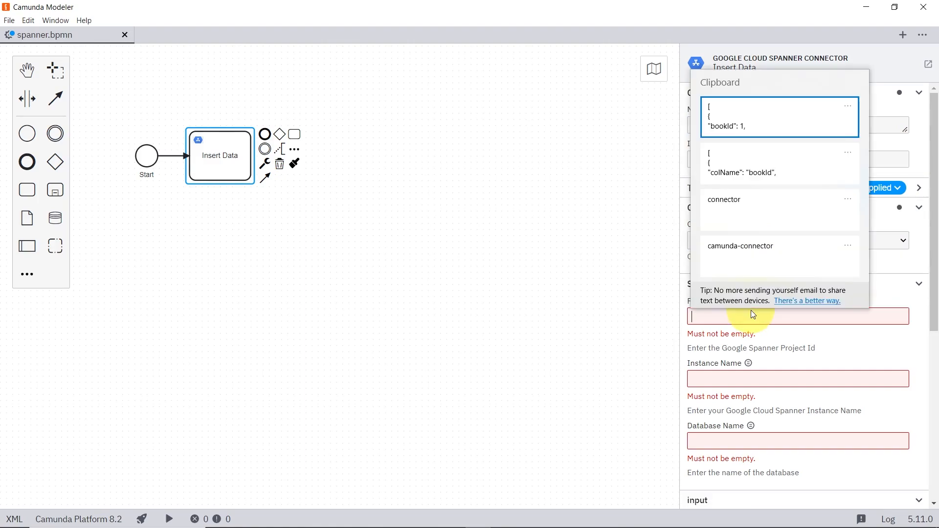
pyautogui.scroll(-1, 776, 203)
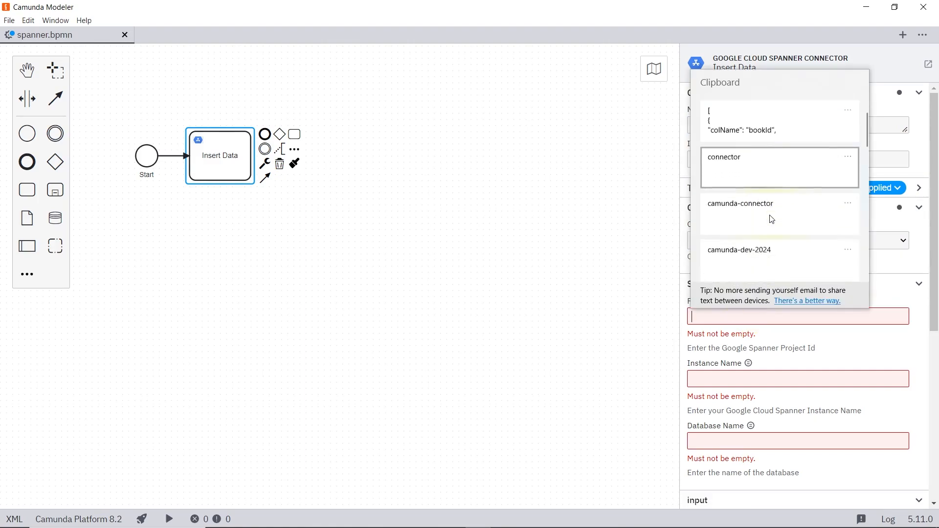
pyautogui.click(765, 244)
# Step: Paste camunda-connector as the Instance Name and connector as the Database Name
pyautogui.click(742, 356)
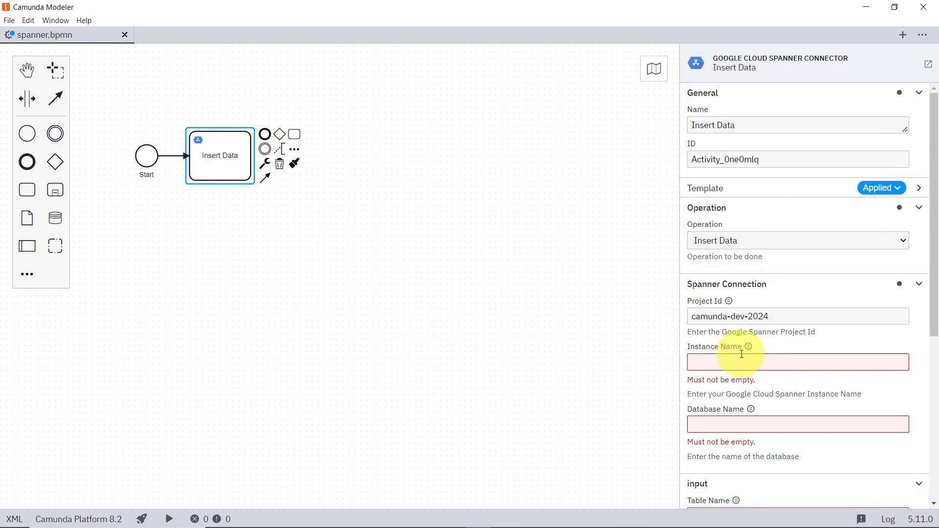
pyautogui.press('super+v')
pyautogui.click(723, 298)
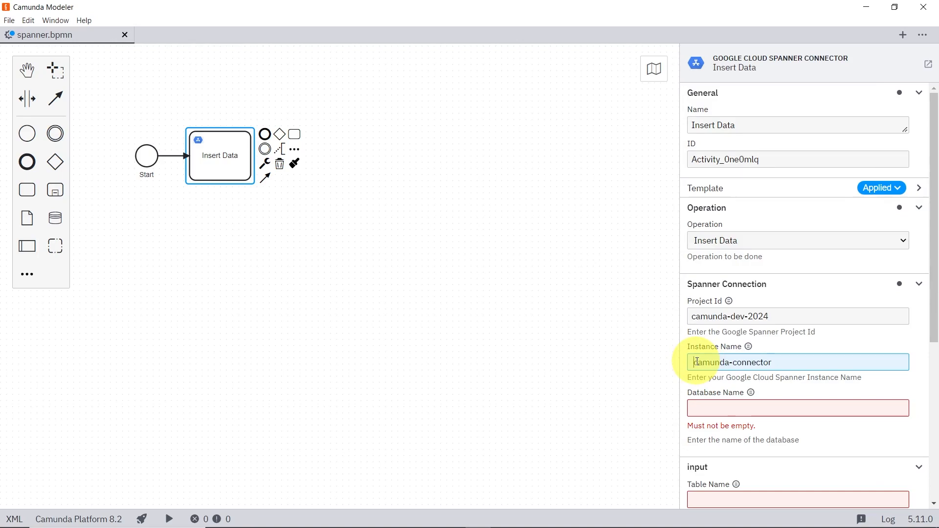
pyautogui.click(744, 406)
pyautogui.press('super+v')
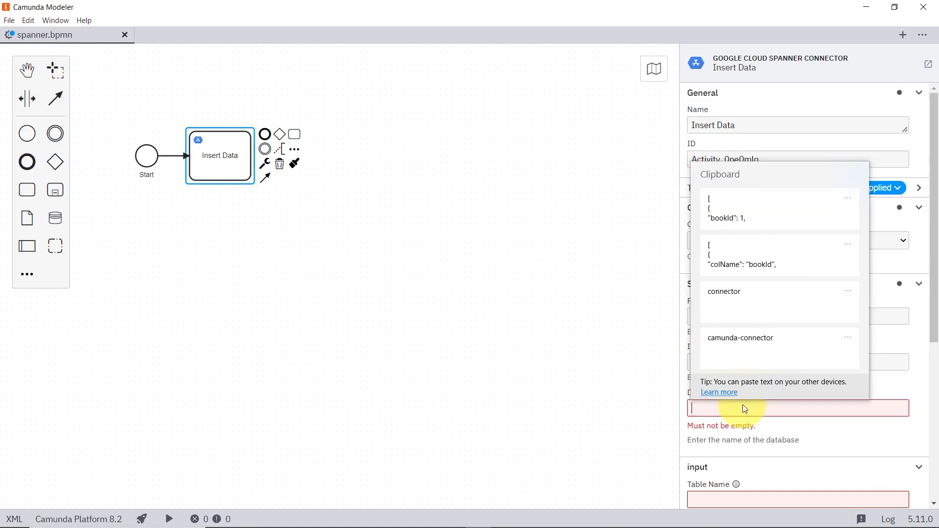
pyautogui.click(753, 305)
# Step: Set the Table Name to library
pyautogui.scroll(-5, 754, 306)
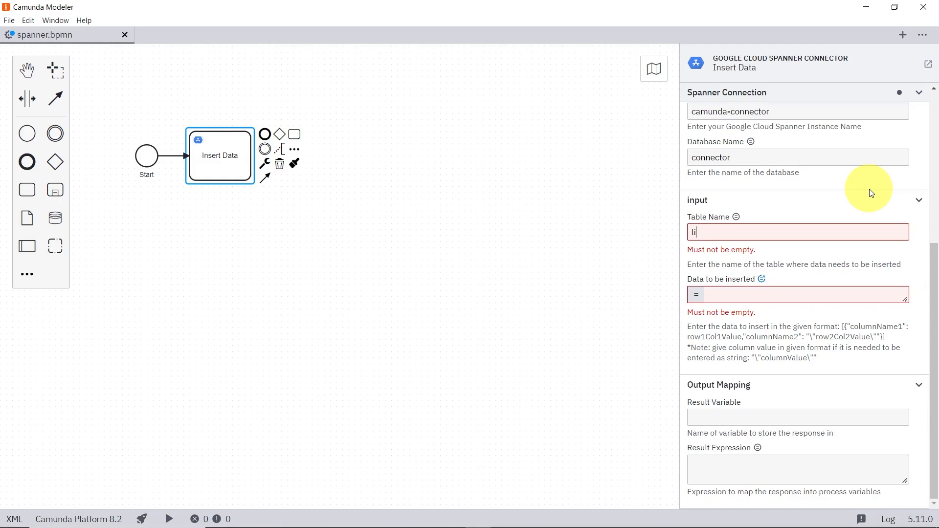
pyautogui.write('brary')
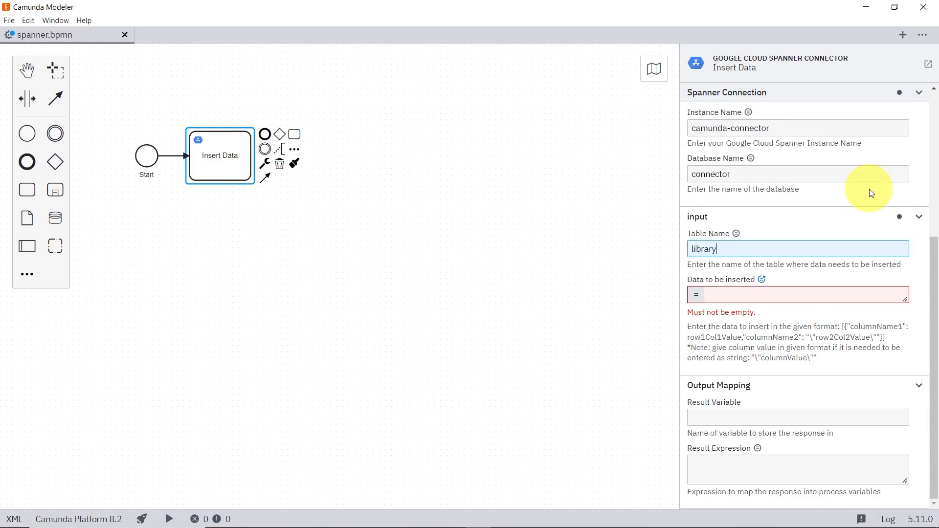
# Step: Paste a JSON array with bookId 1, bookName Two States and author Chetan Bhagat as the data to be inserted
pyautogui.click(768, 291)
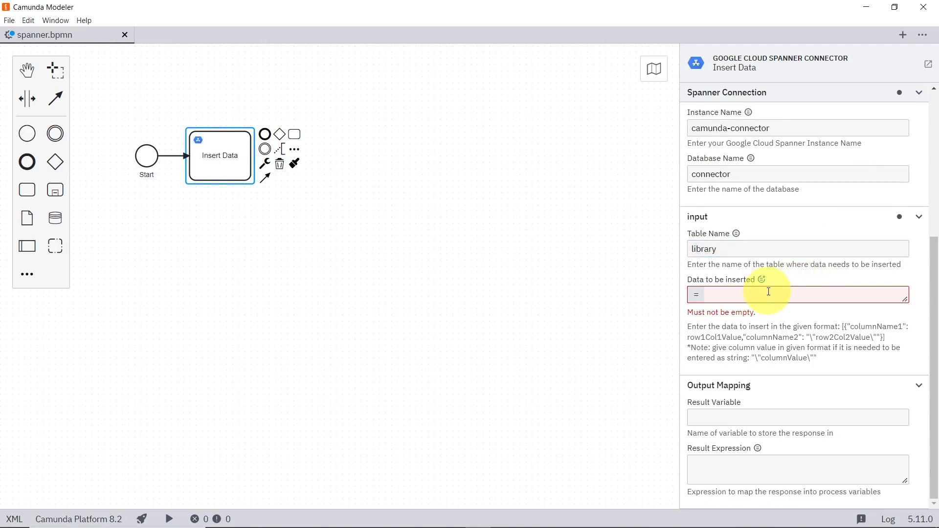
pyautogui.press('super+v')
pyautogui.click(788, 100)
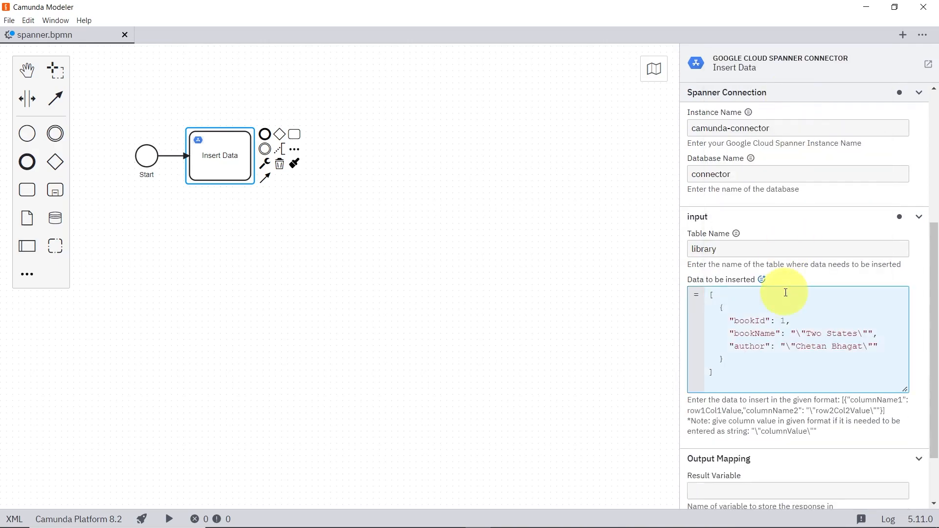
pyautogui.click(724, 381)
pyautogui.press('BackSpace')
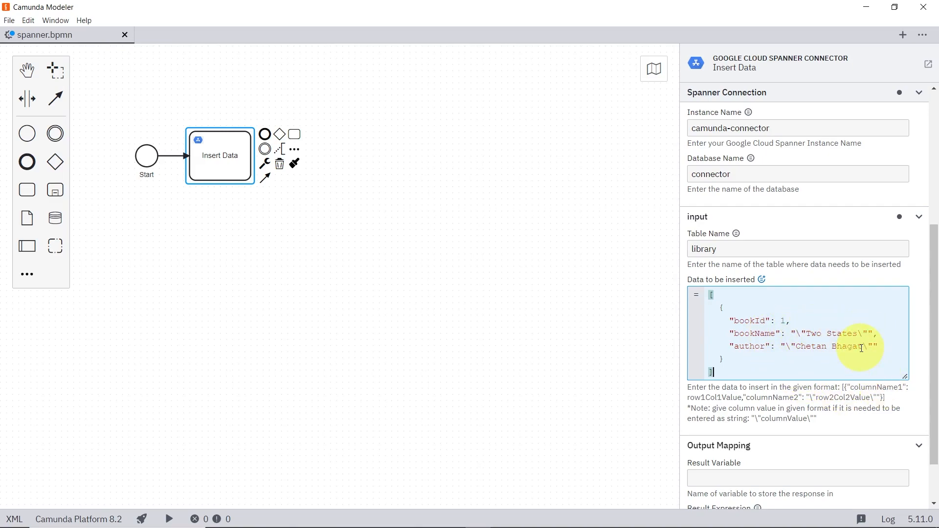
# Step: Set the Result Variable to queryResponse
pyautogui.click(796, 478)
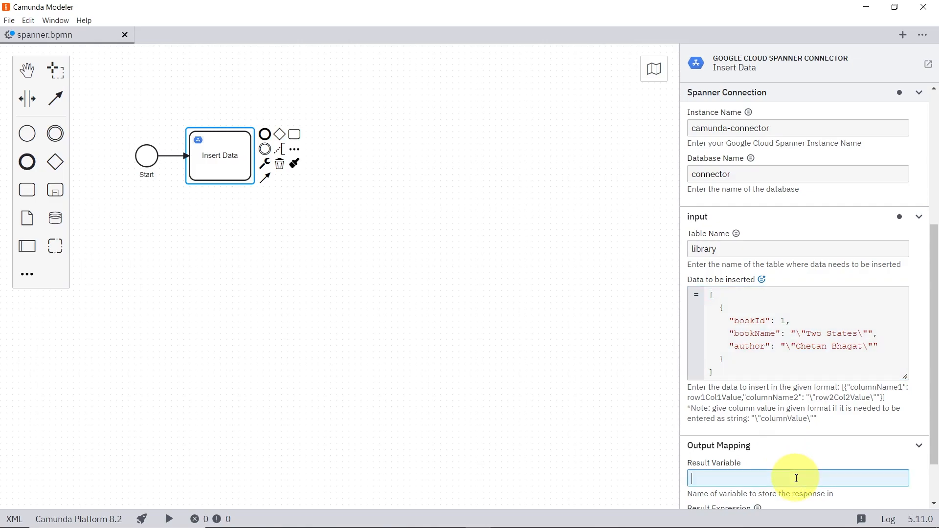
pyautogui.write('queryResponse')
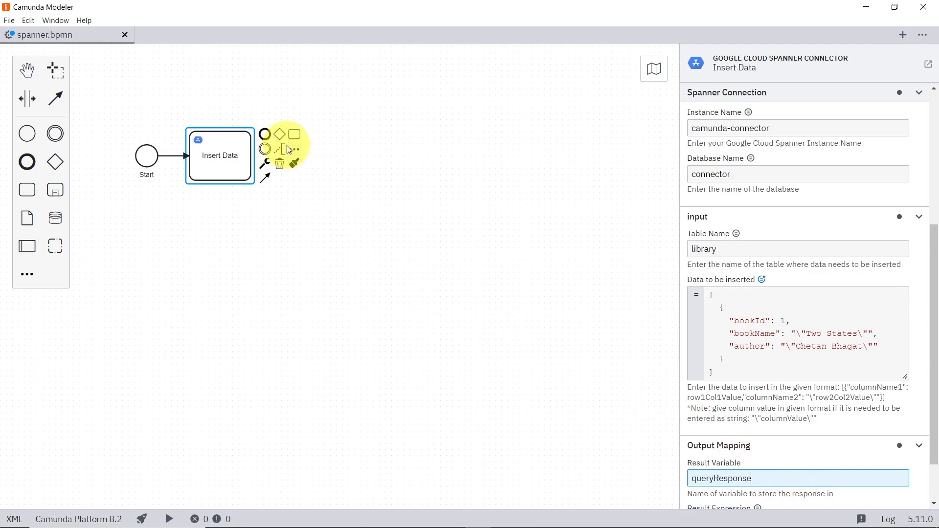
# Step: Append an end event after the Insert Data task and name it End
pyautogui.click(265, 134)
pyautogui.click(718, 130)
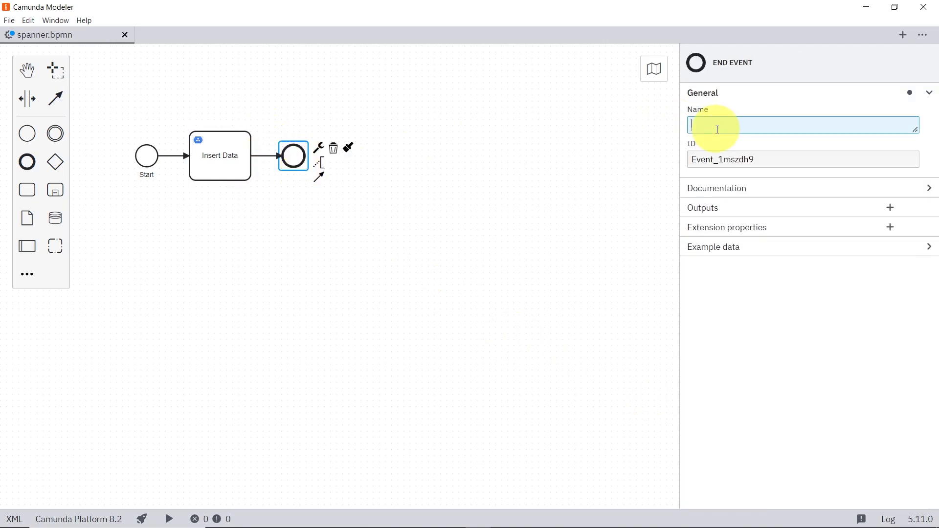
pyautogui.write('End')
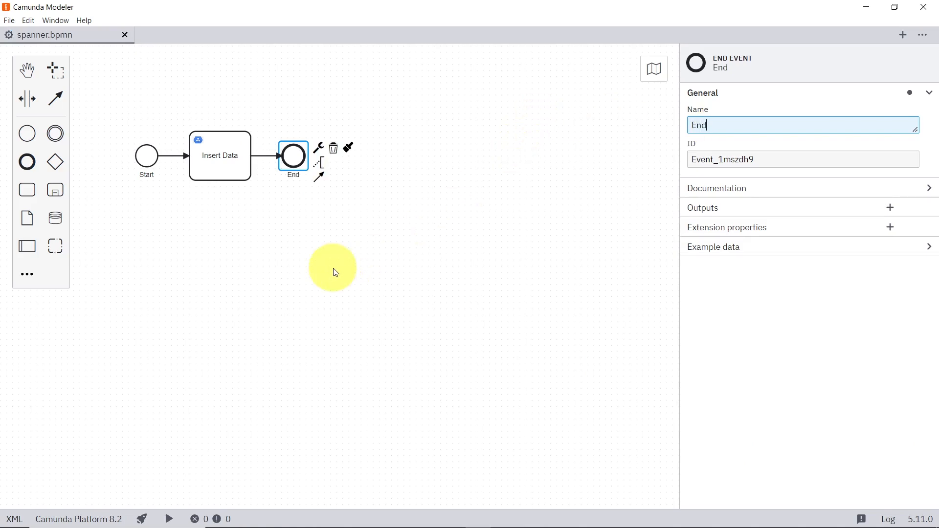
# Step: Deploy the diagram to the self-managed cluster and start a process instance without variables
pyautogui.click(142, 516)
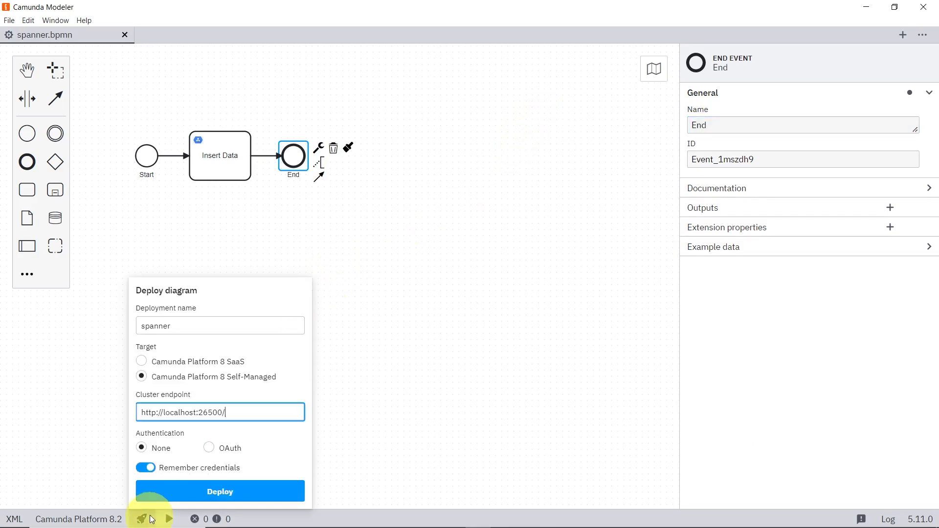
pyautogui.click(198, 486)
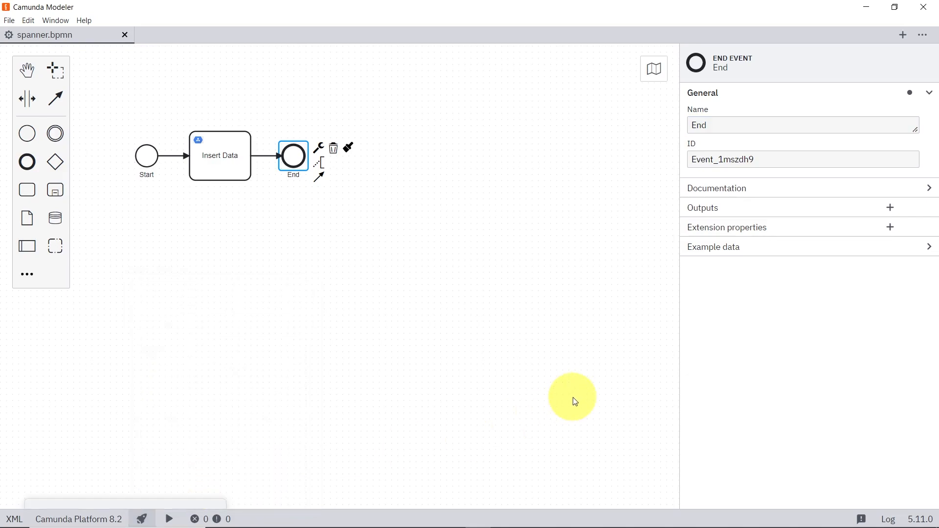
pyautogui.click(169, 518)
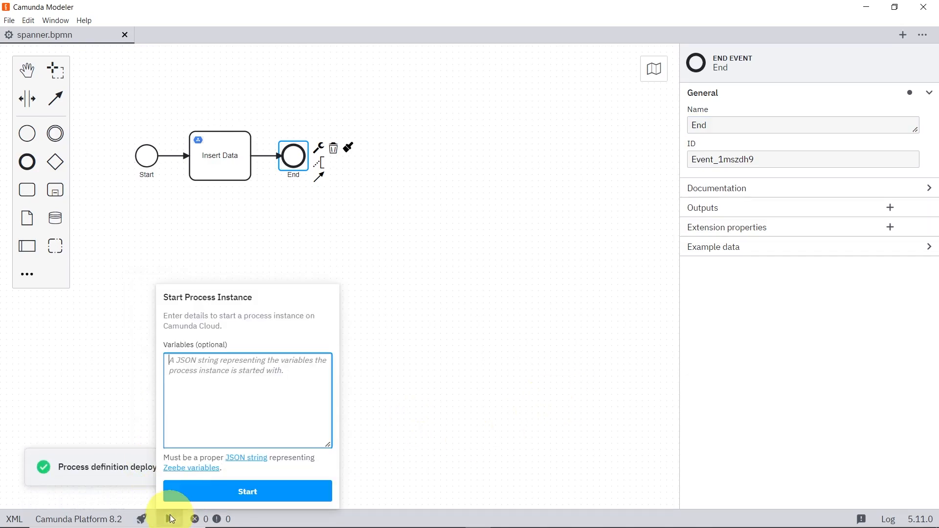
pyautogui.click(203, 497)
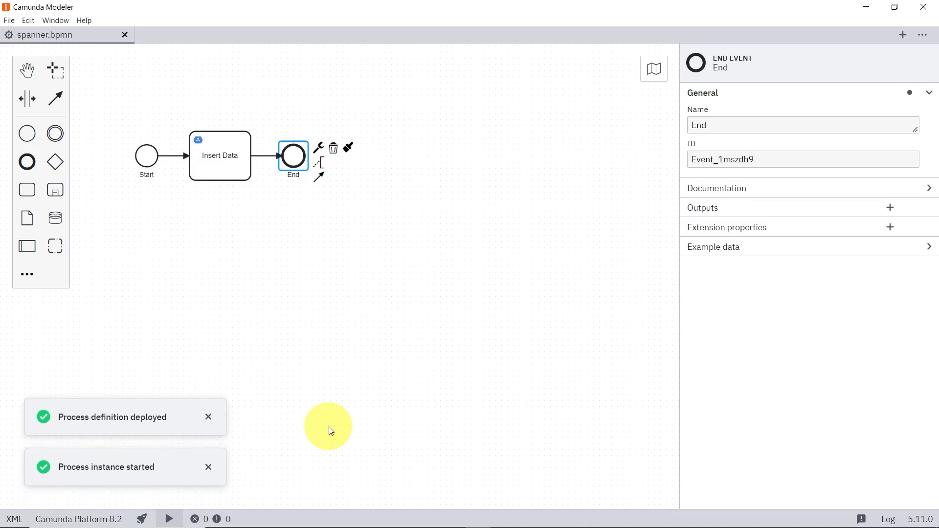
# Step: Switch to Operate in the browser and open the latest completed Insert process instance to inspect its variables
pyautogui.hotkey('alt', 'Tab')
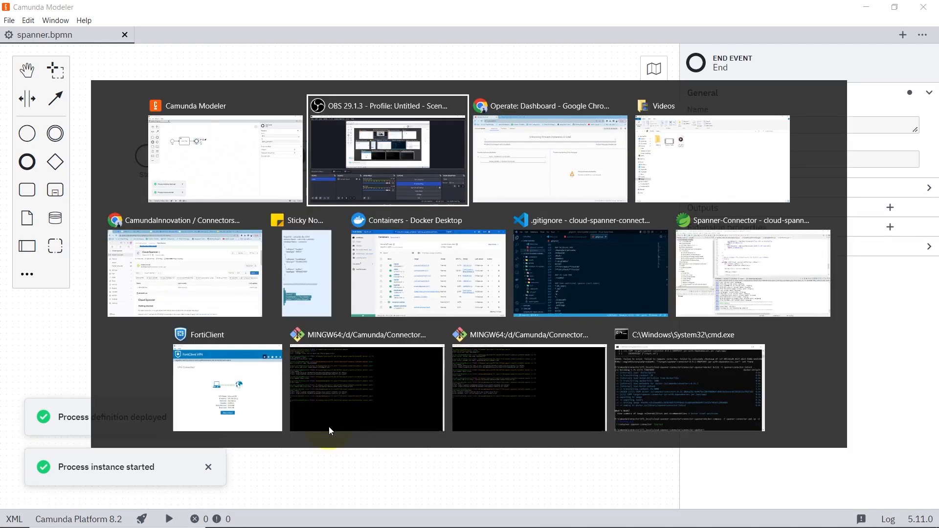
pyautogui.hotkey('alt', 'Tab')
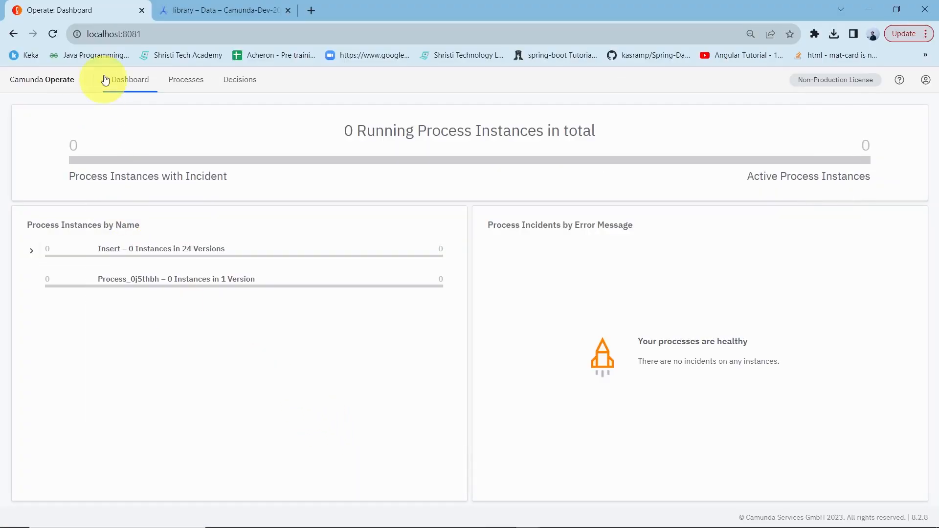
pyautogui.click(56, 32)
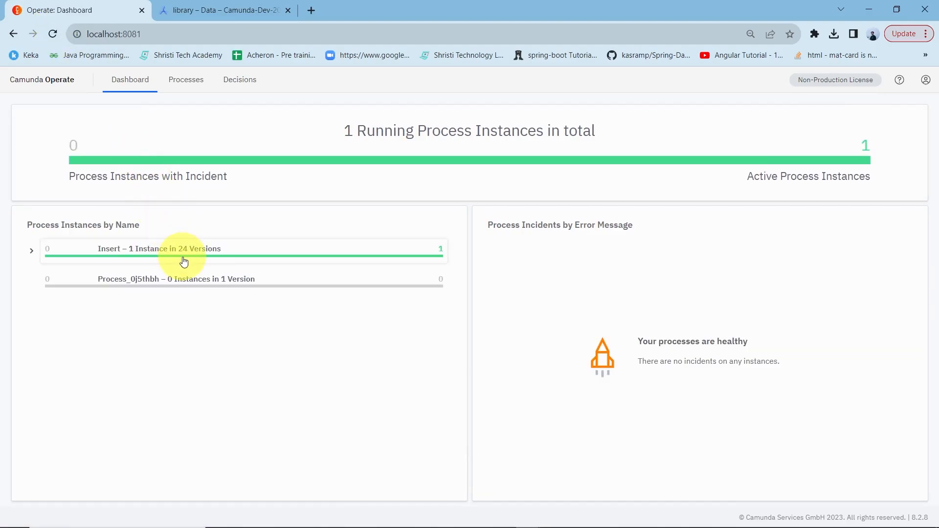
pyautogui.click(184, 261)
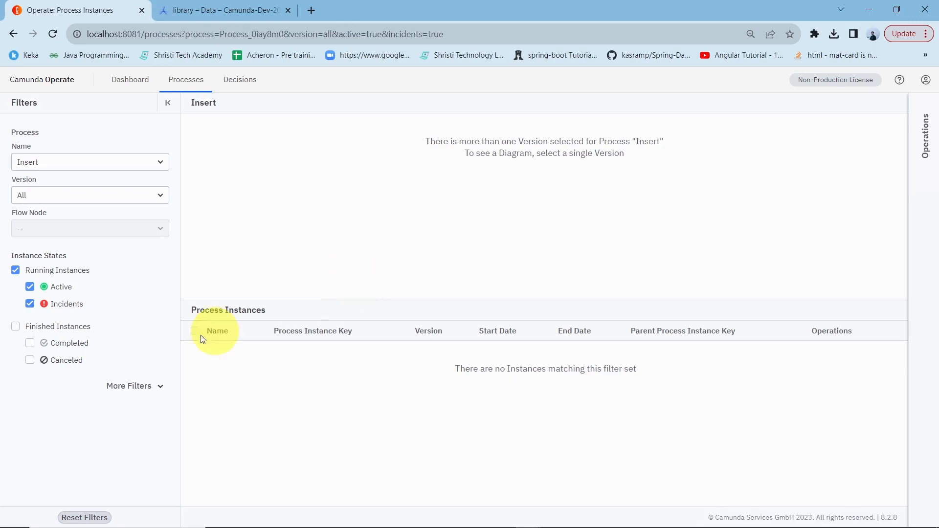
pyautogui.click(29, 344)
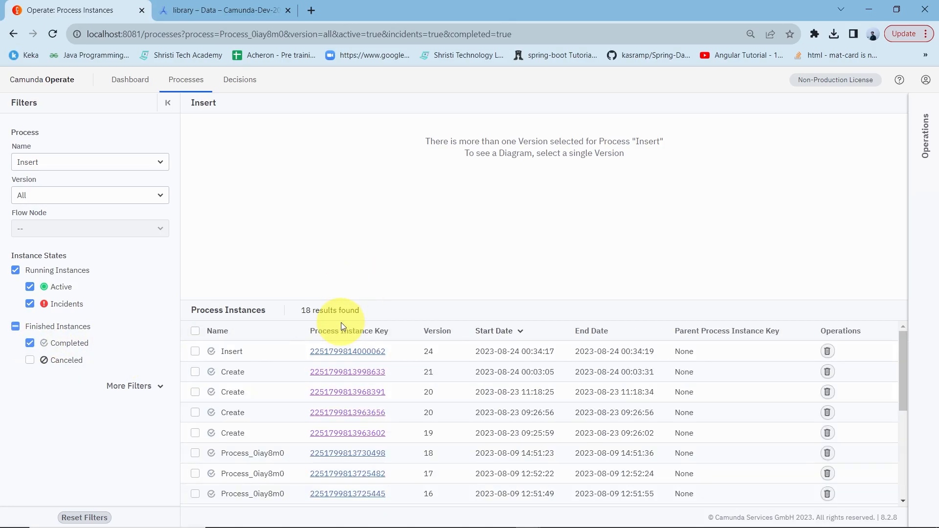
pyautogui.click(339, 353)
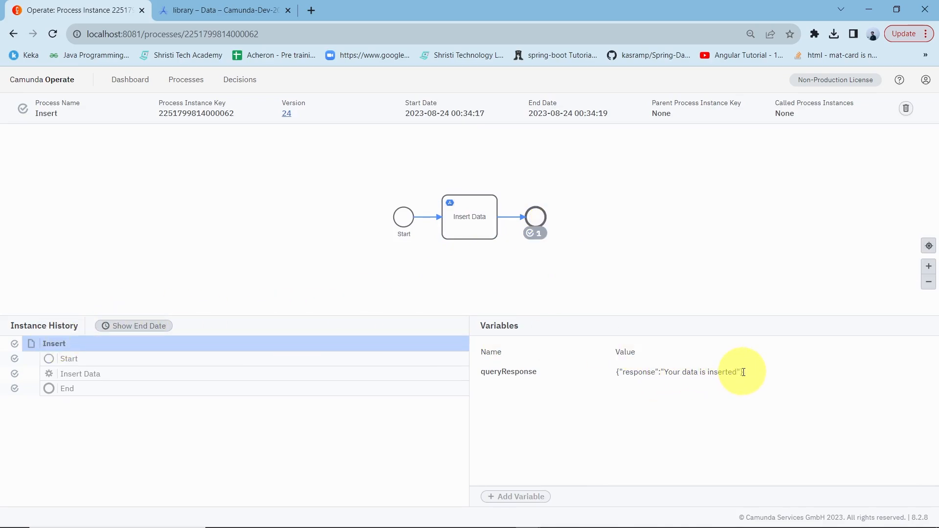
# Step: Reload the library table's data in the Spanner console
pyautogui.click(196, 10)
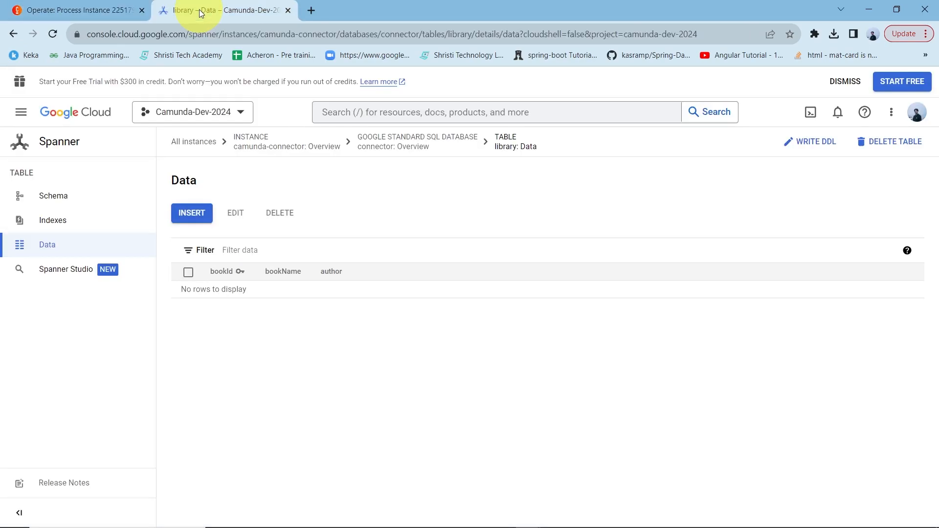
pyautogui.click(53, 33)
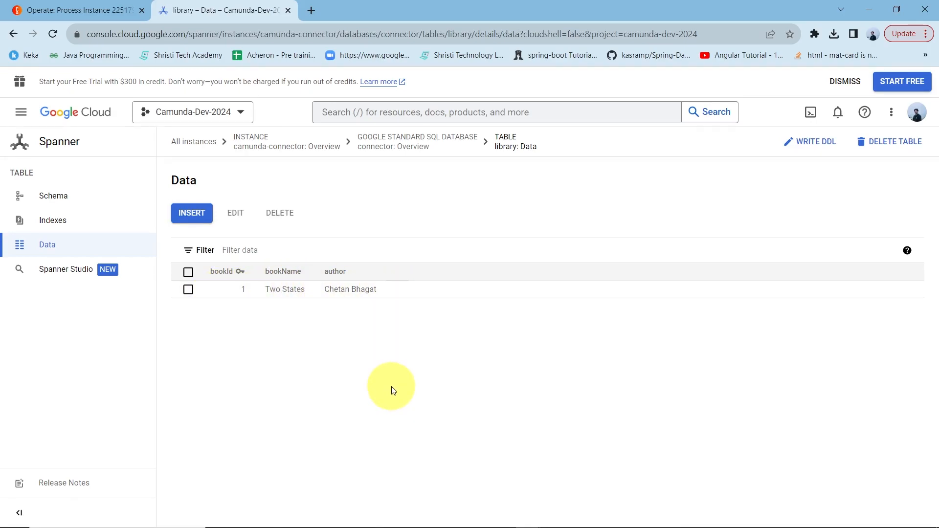
# Step: Back in the modeler, duplicate the book object in the connector's data to be inserted as a second array entry
pyautogui.hotkey('alt', 'Tab')
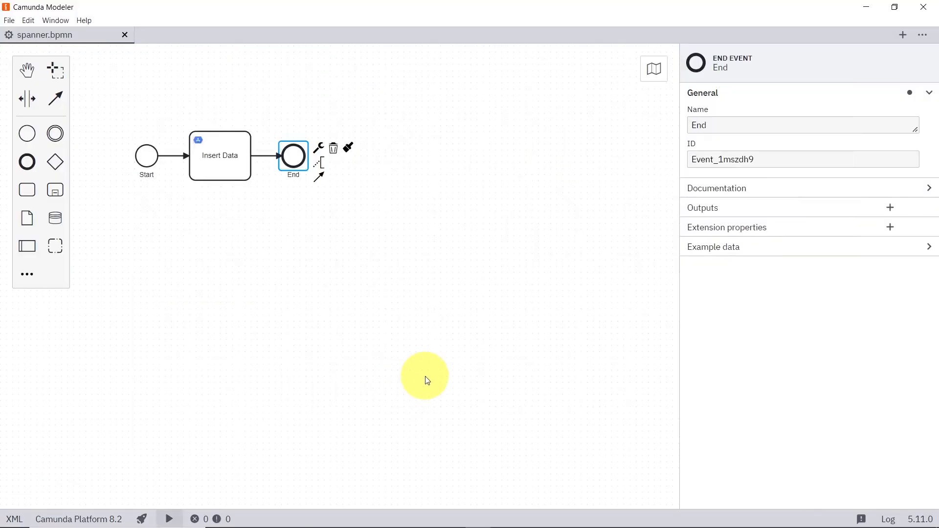
pyautogui.click(218, 146)
pyautogui.scroll(-4, 766, 421)
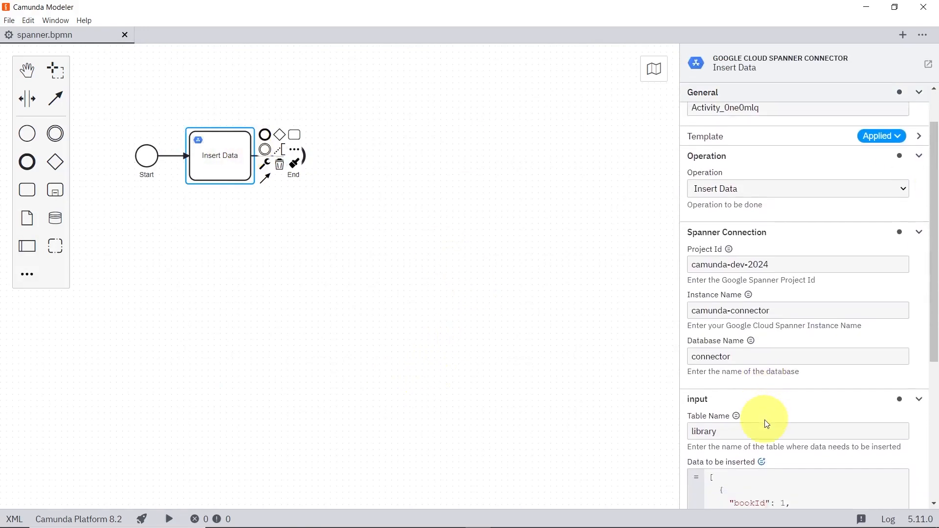
pyautogui.click(730, 410)
pyautogui.click(734, 408)
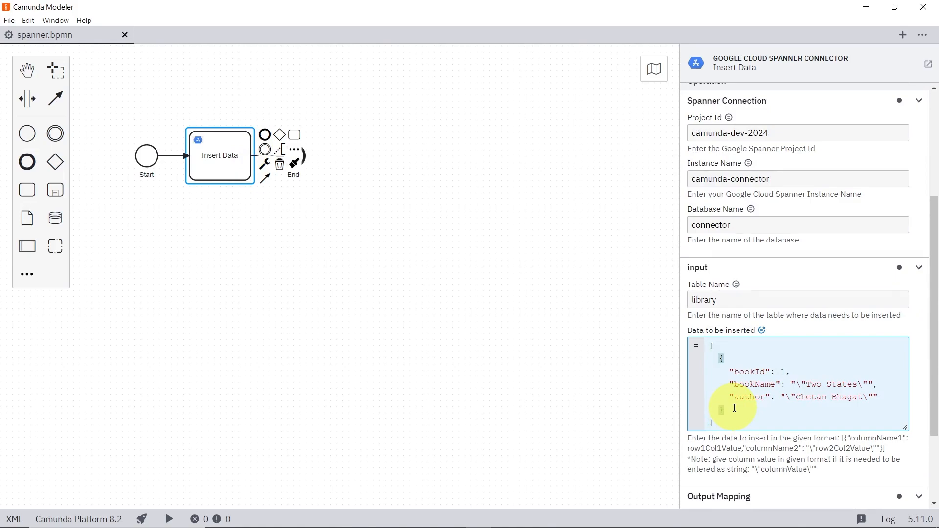
pyautogui.write(',')
pyautogui.press('Return')
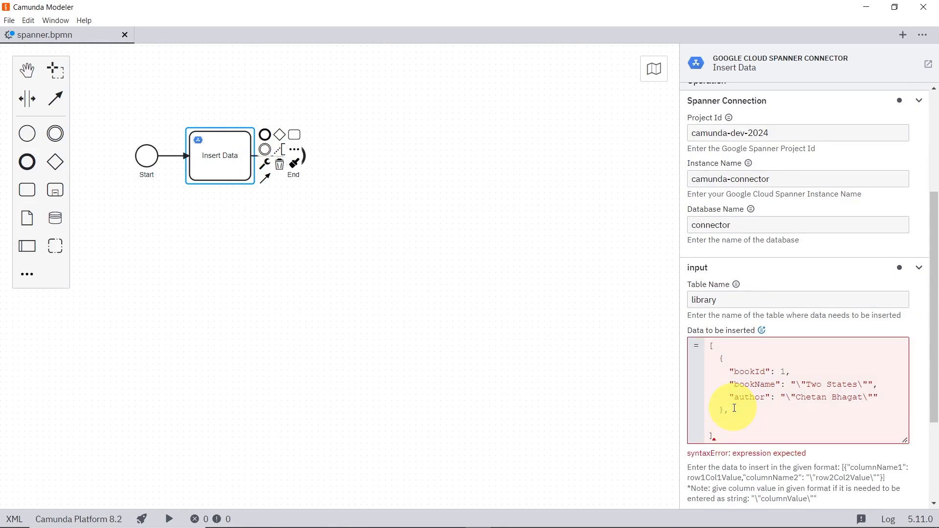
pyautogui.moveTo(726, 410); pyautogui.dragTo(722, 361)
pyautogui.hotkey('ctrl', 'c')
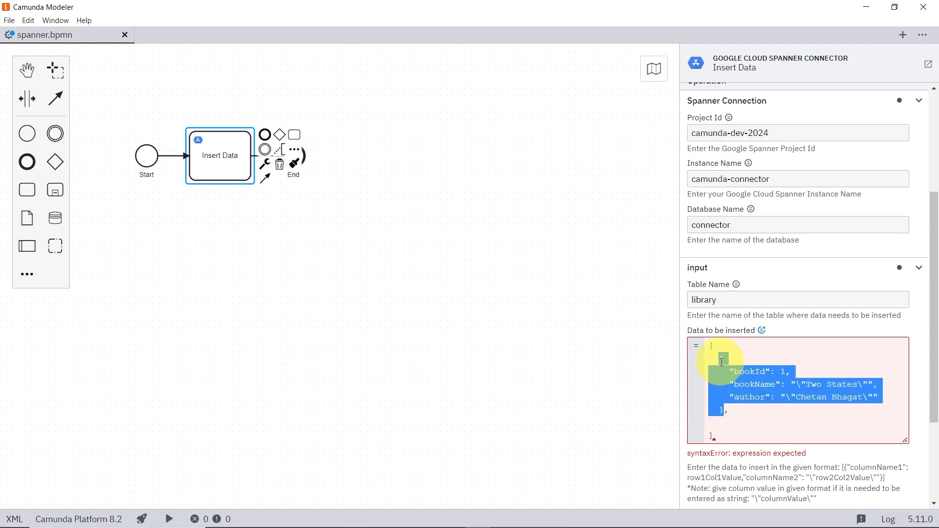
pyautogui.click(740, 408)
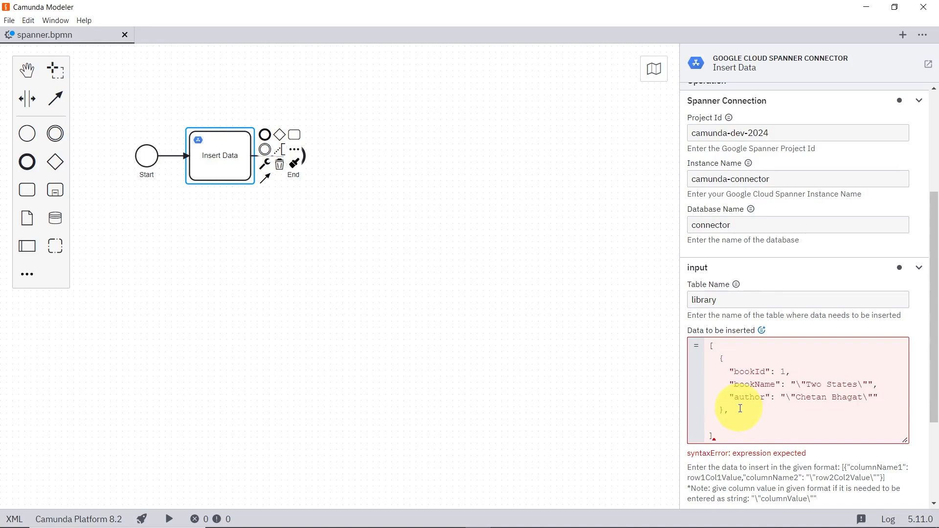
pyautogui.press('Return')
pyautogui.hotkey('ctrl', 'v')
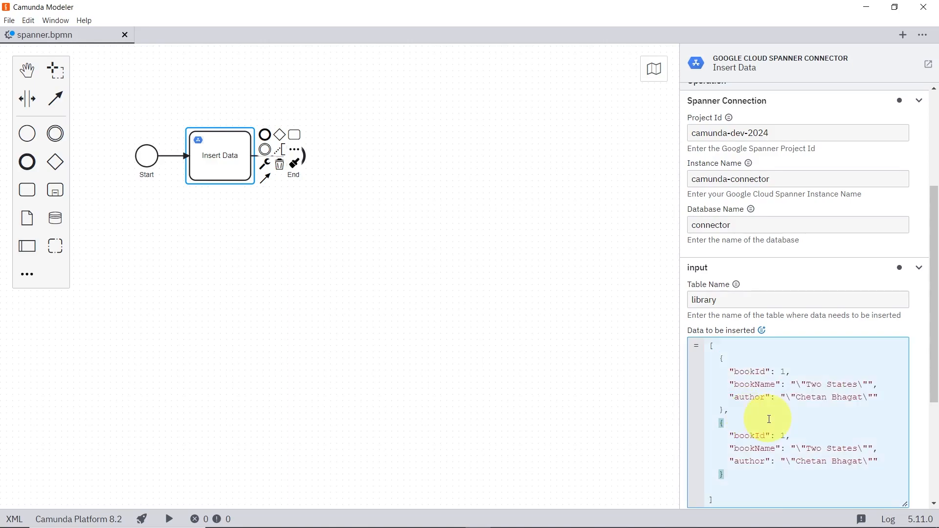
# Step: Change the first entry's bookId to 2 and its bookName to Harry Potter
pyautogui.click(785, 371)
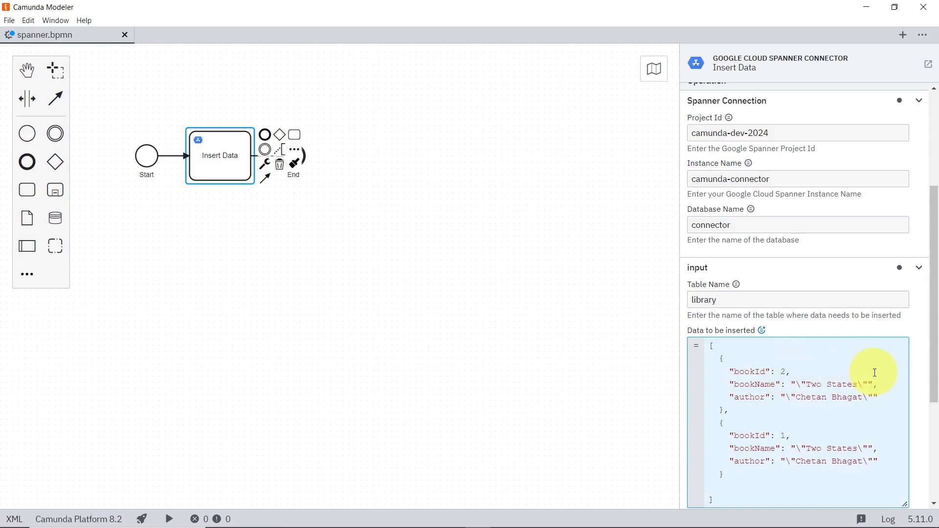
pyautogui.moveTo(859, 385); pyautogui.dragTo(808, 386)
pyautogui.write('Harry Potter')
# Step: Change the first entry's author to J K Rowling
pyautogui.moveTo(863, 399); pyautogui.dragTo(797, 401)
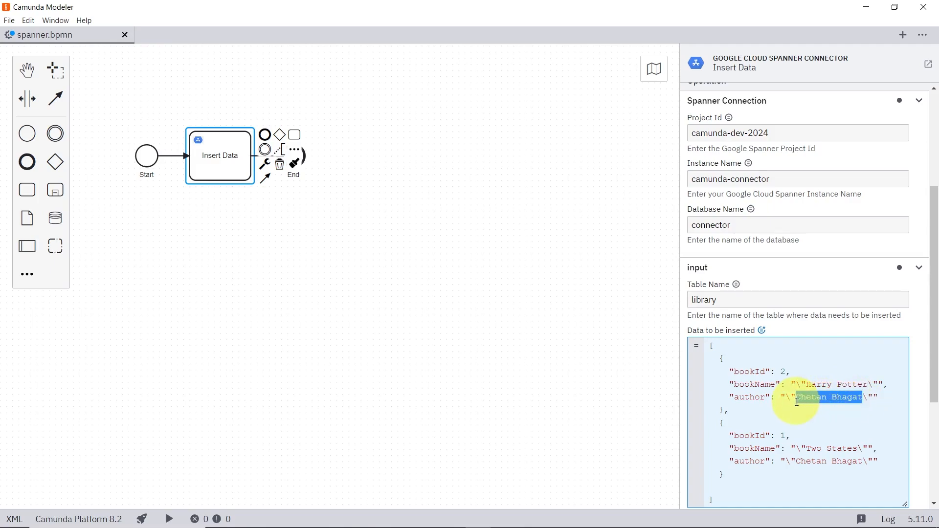
pyautogui.write('J K Rowling')
# Step: Set the second entry's bookId to 3
pyautogui.moveTo(928, 523)
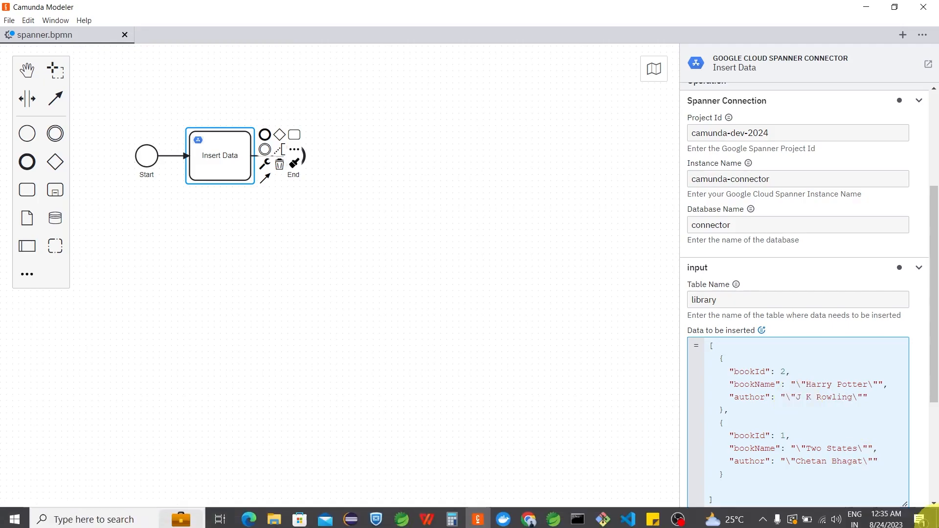
pyautogui.doubleClick(785, 435)
pyautogui.write('3')
# Step: Change the second entry's bookName to Harry Potter 2 and its author to J K Rowling
pyautogui.scroll(-1, 783, 431)
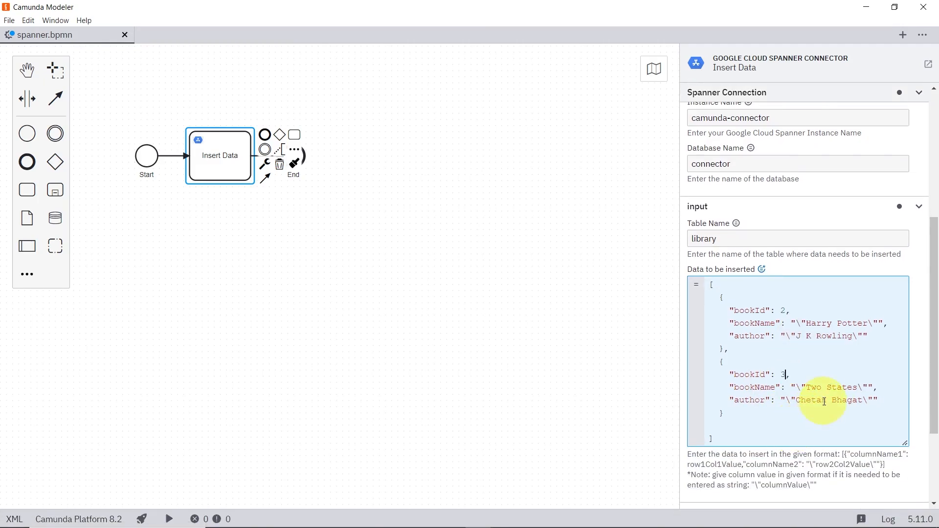
pyautogui.click(857, 388)
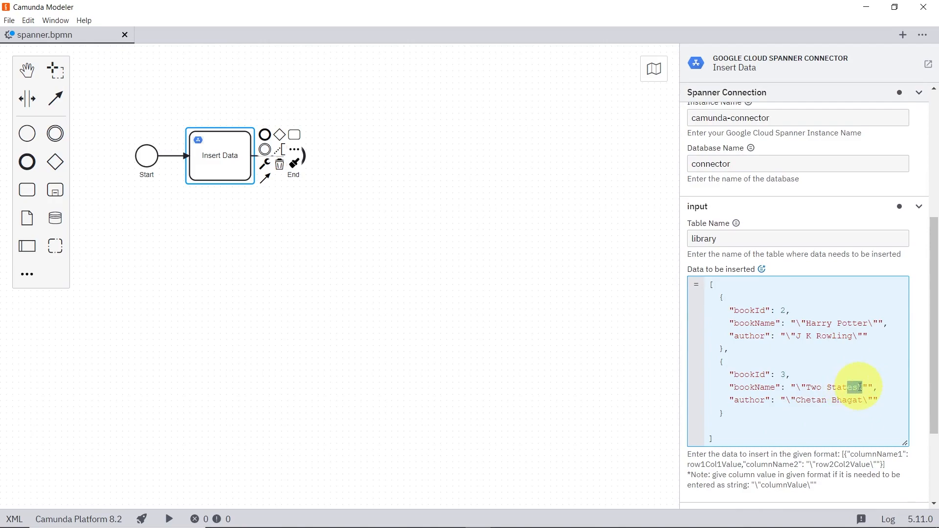
pyautogui.moveTo(858, 388); pyautogui.dragTo(806, 388)
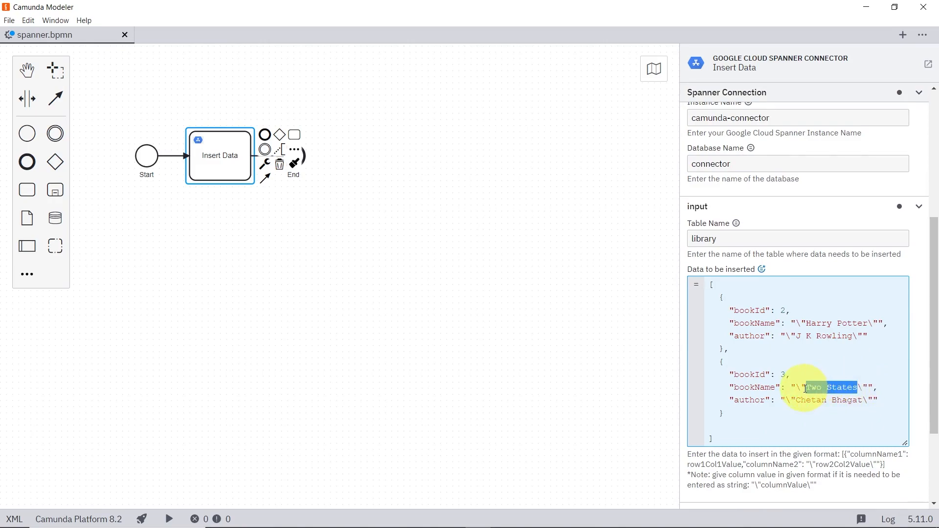
pyautogui.write('Harry')
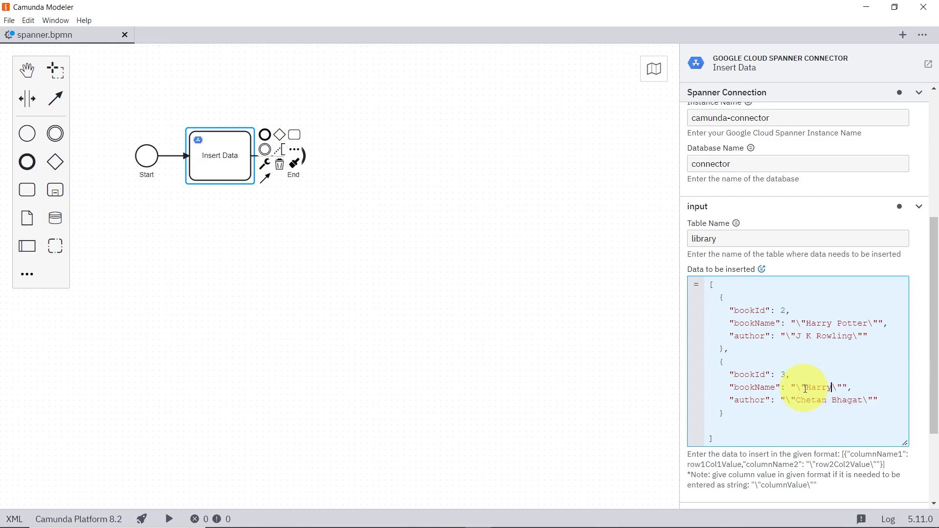
pyautogui.write(' Pooter')
pyautogui.press('BackSpace')
pyautogui.press('BackSpace')
pyautogui.press('BackSpace')
pyautogui.write('tter 2')
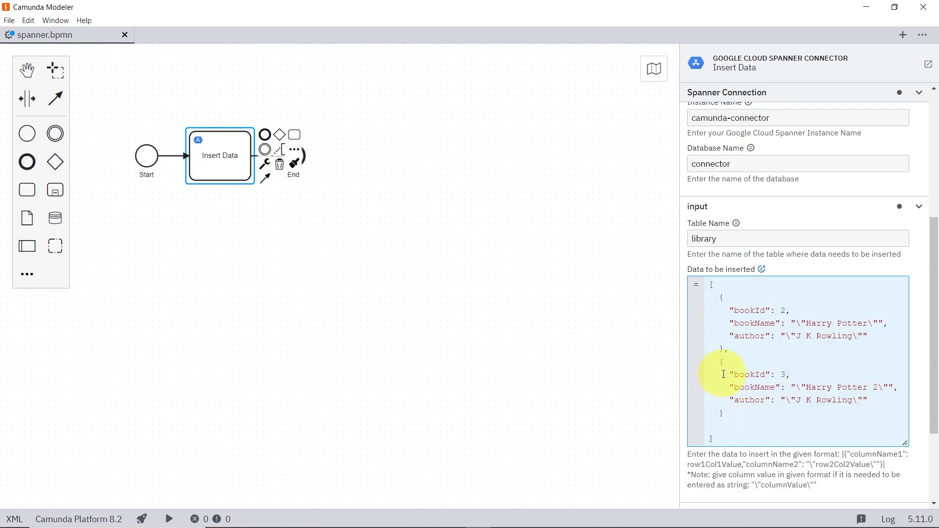
# Step: Deploy and start a new instance of the process with the updated data
pyautogui.click(174, 519)
pyautogui.click(224, 486)
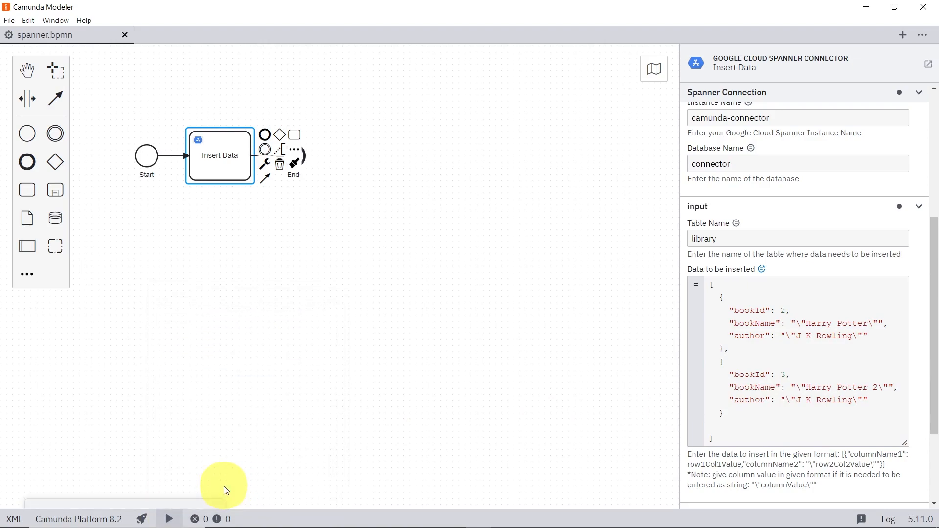
# Step: Switch to Operate in the browser and open the newest Insert process instance to inspect its variables
pyautogui.hotkey('alt', 'Tab')
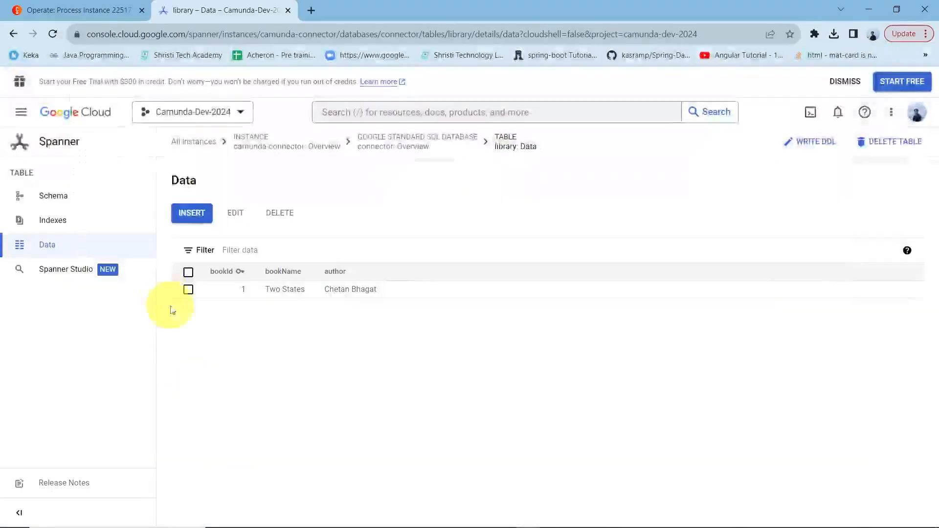
pyautogui.click(48, 6)
pyautogui.click(33, 79)
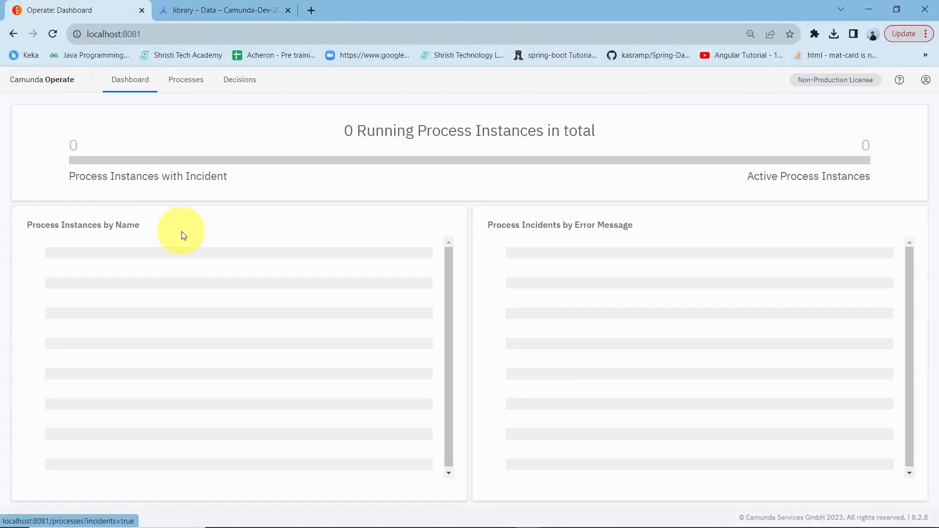
pyautogui.click(184, 258)
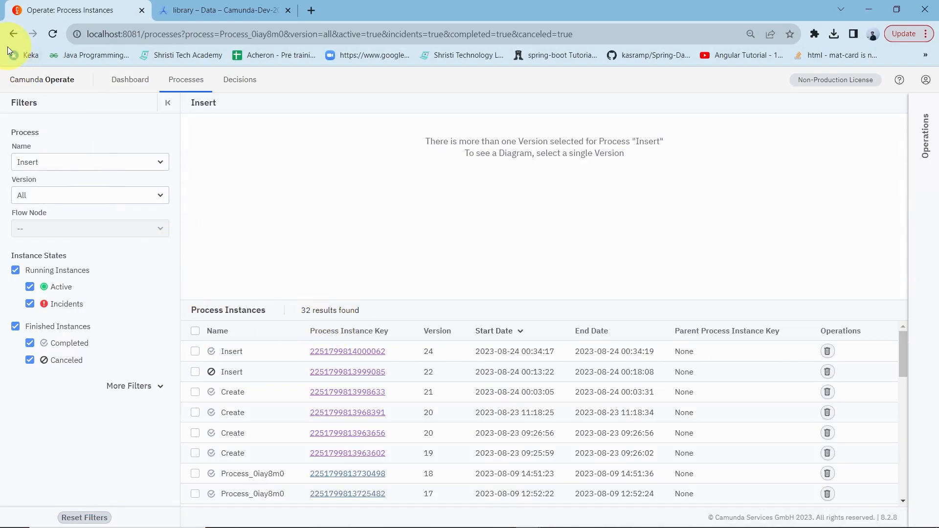
pyautogui.click(41, 87)
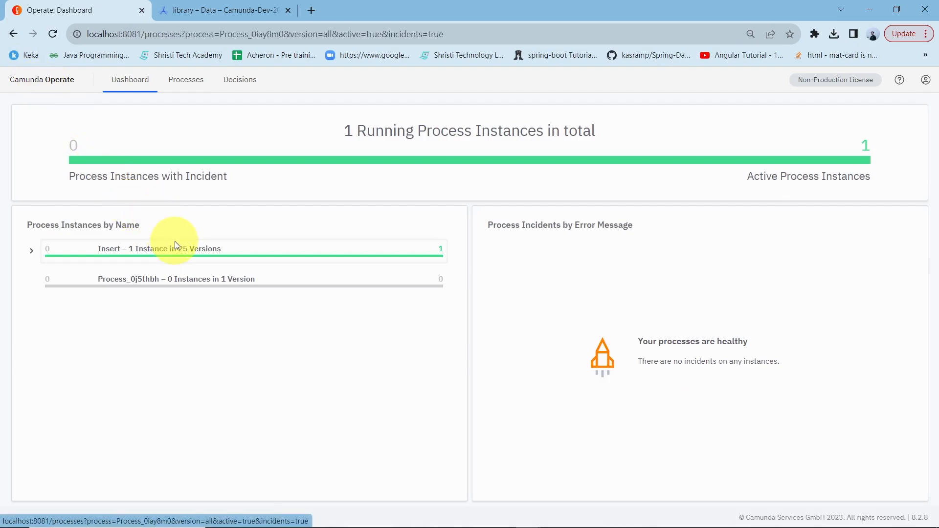
pyautogui.click(176, 244)
pyautogui.click(321, 353)
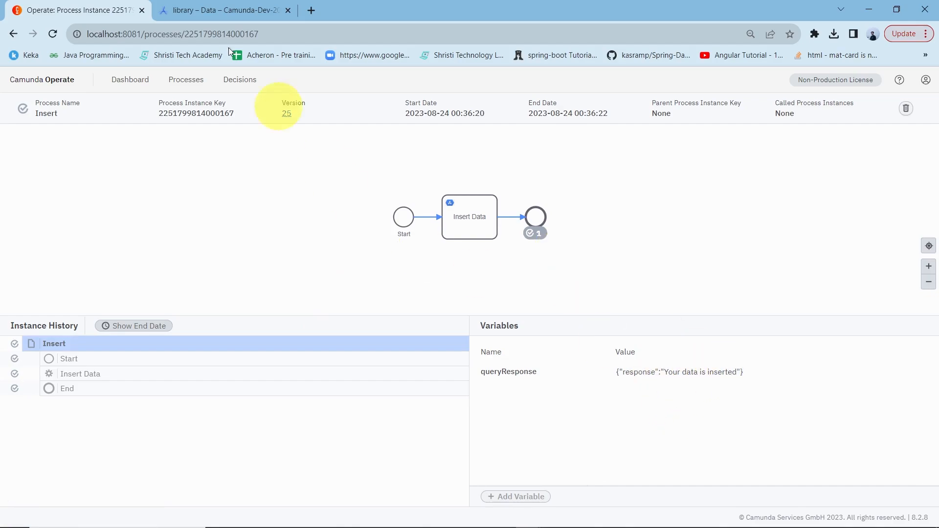
# Step: Reload the library table's data in the Spanner console
pyautogui.click(198, 10)
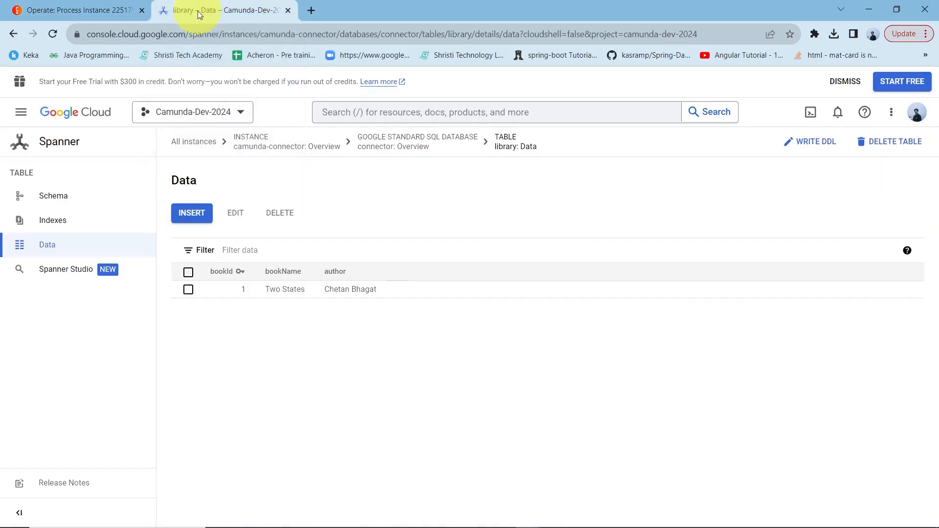
pyautogui.click(51, 34)
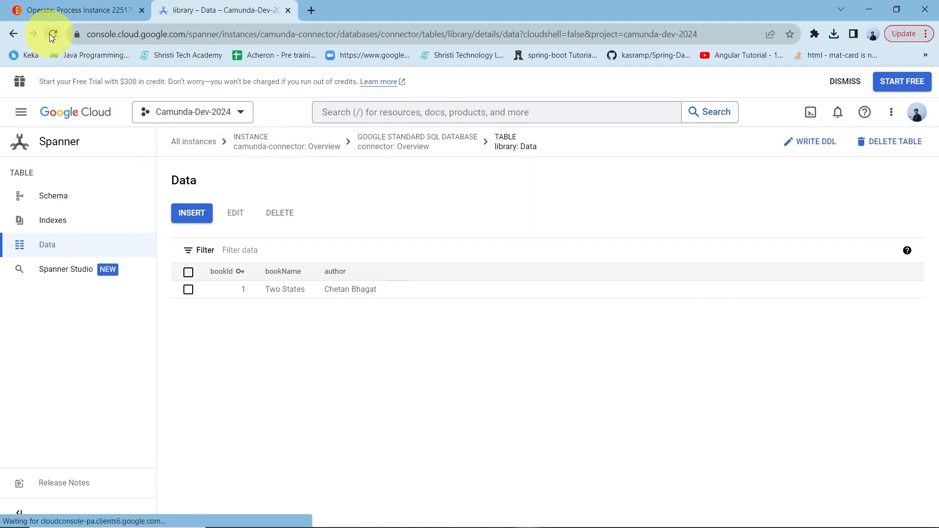